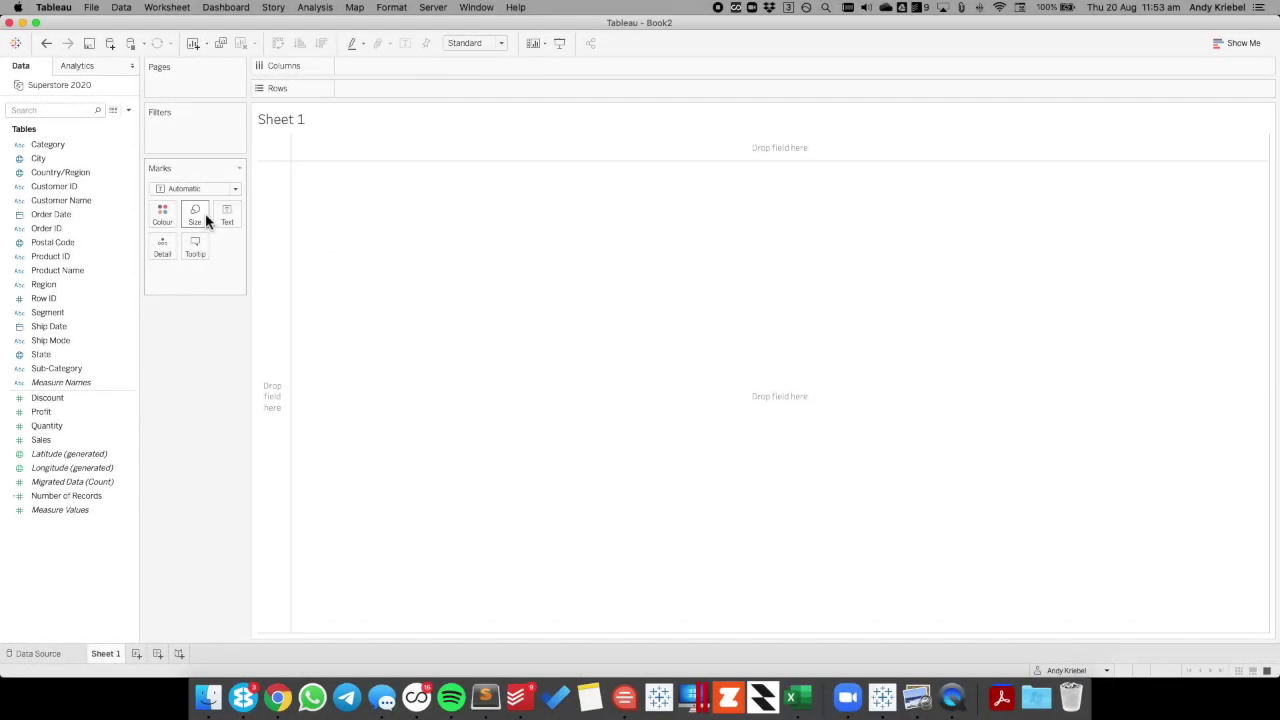
Build a horizontal bar chart of SUM(Sales) by Sub-Category, sorted descending.
left_click_drag(64, 368, 270, 352)
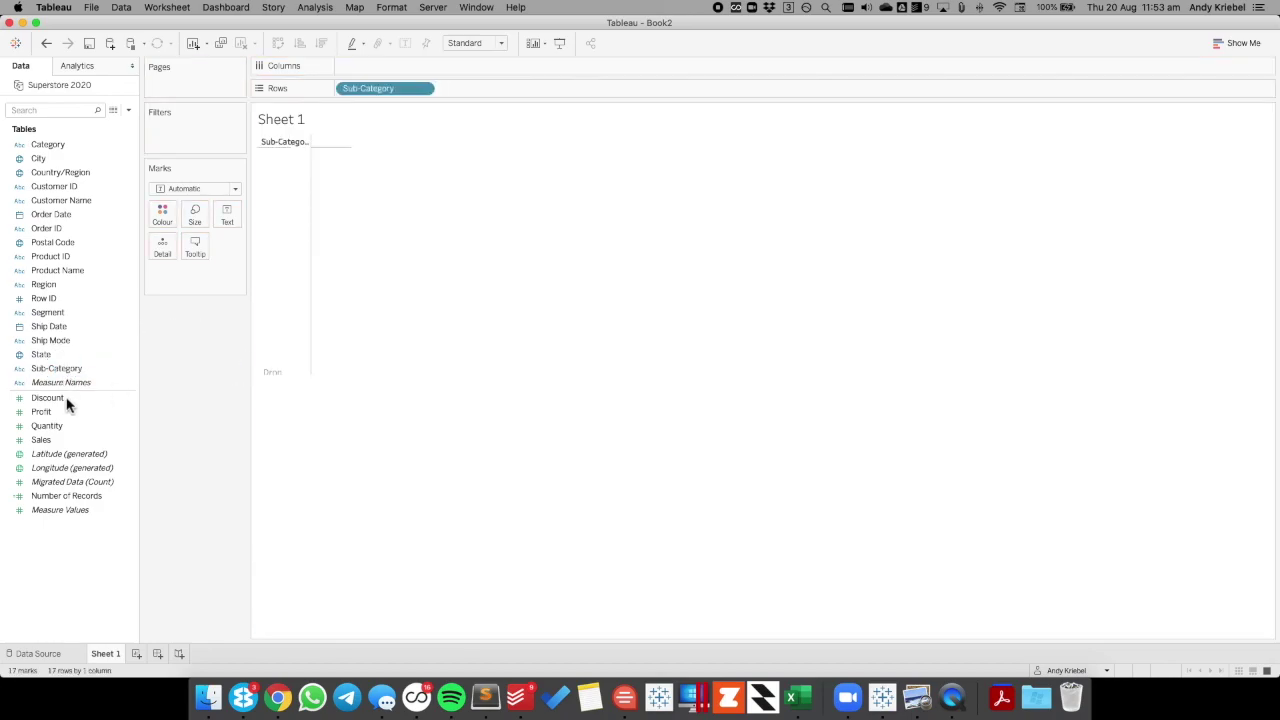
left_click_drag(45, 440, 360, 60)
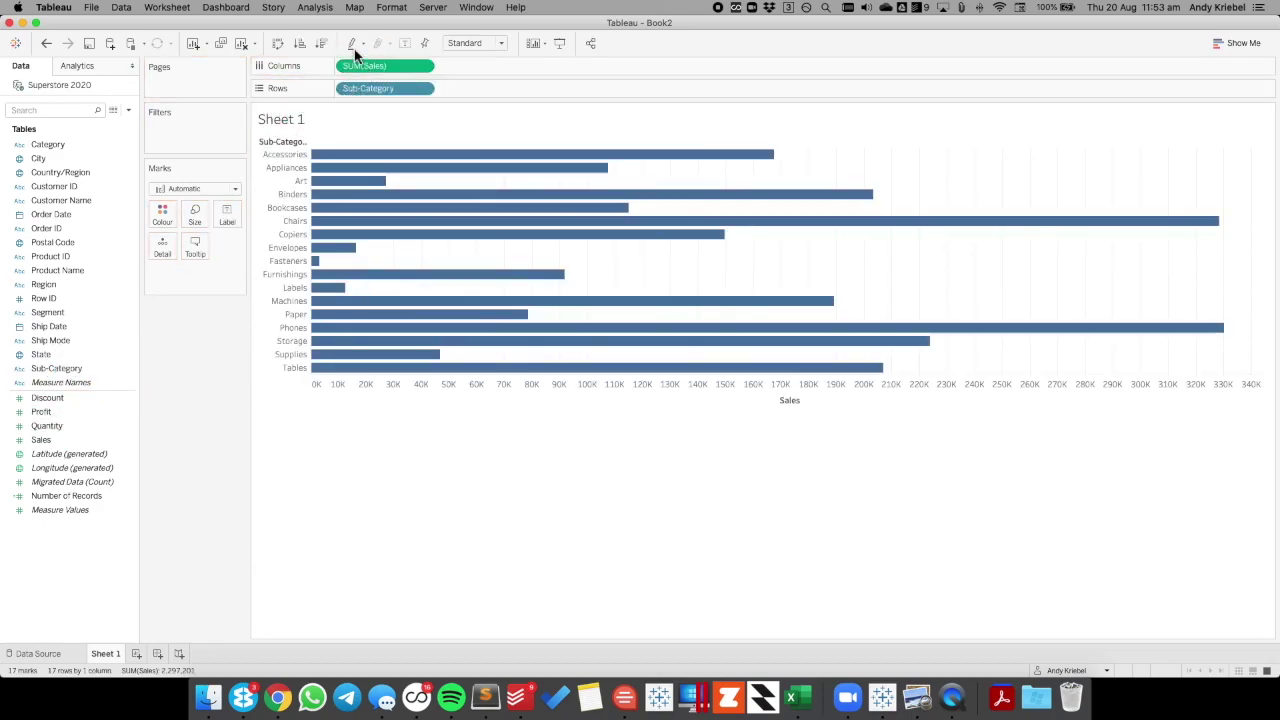
left_click(321, 43)
Fit the chart to Entire View and bring up the Sales axis options.
left_click(466, 52)
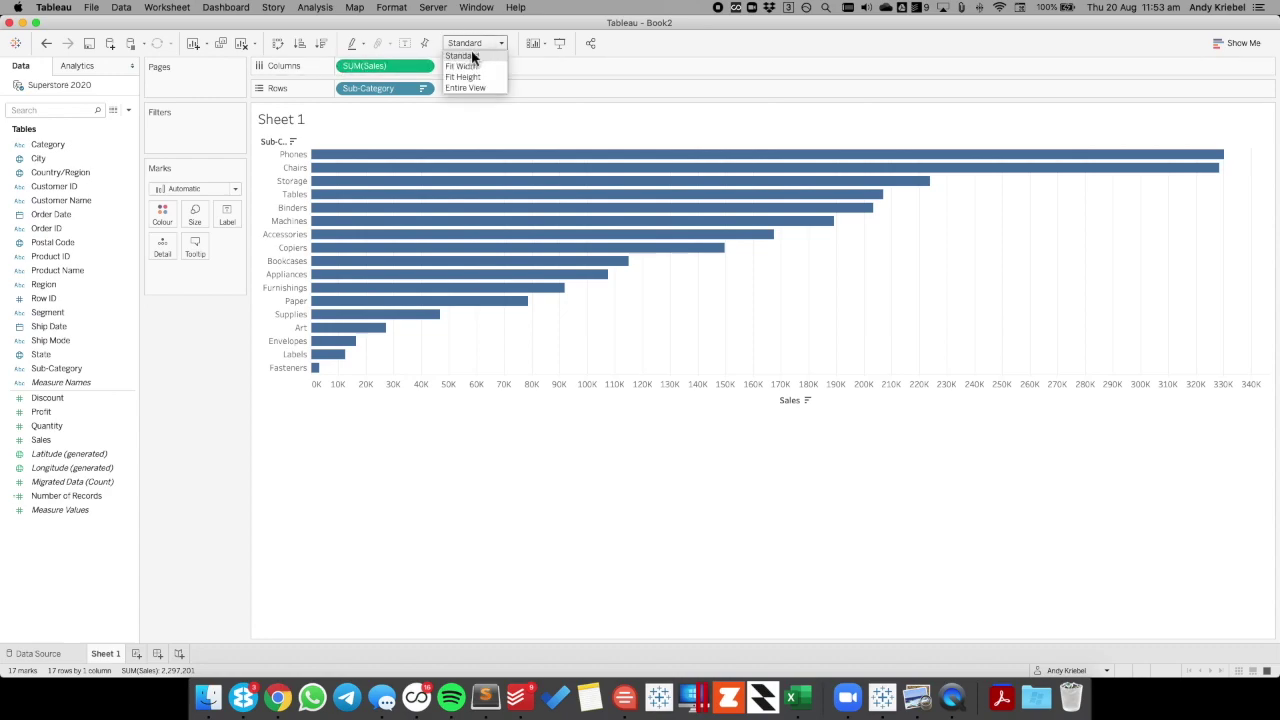
left_click(467, 84)
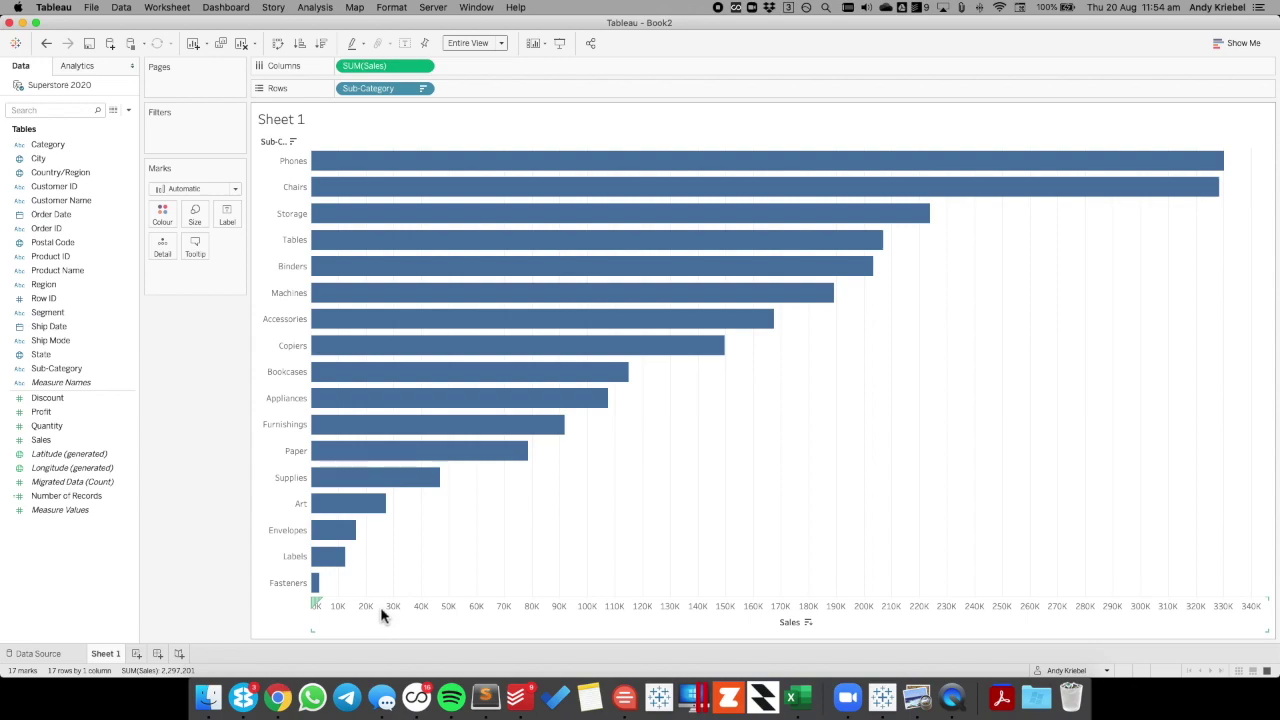
right_click(381, 612)
left_click(418, 509)
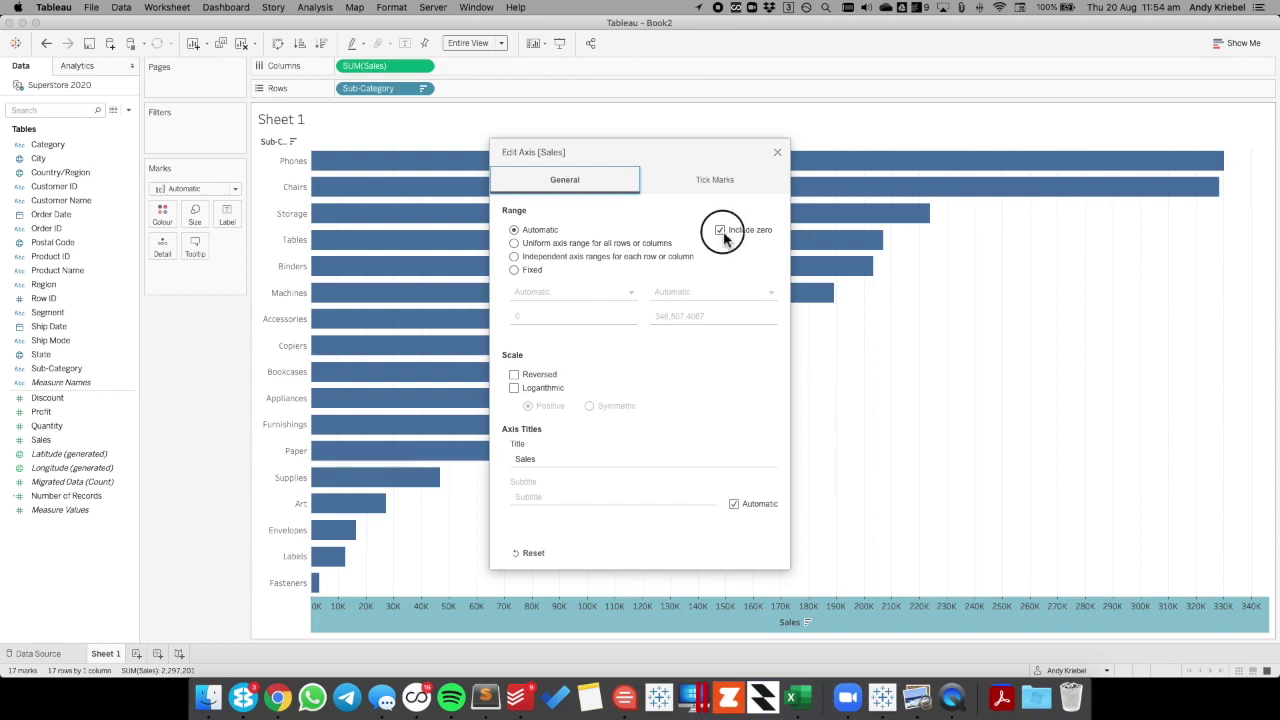
left_click(720, 230)
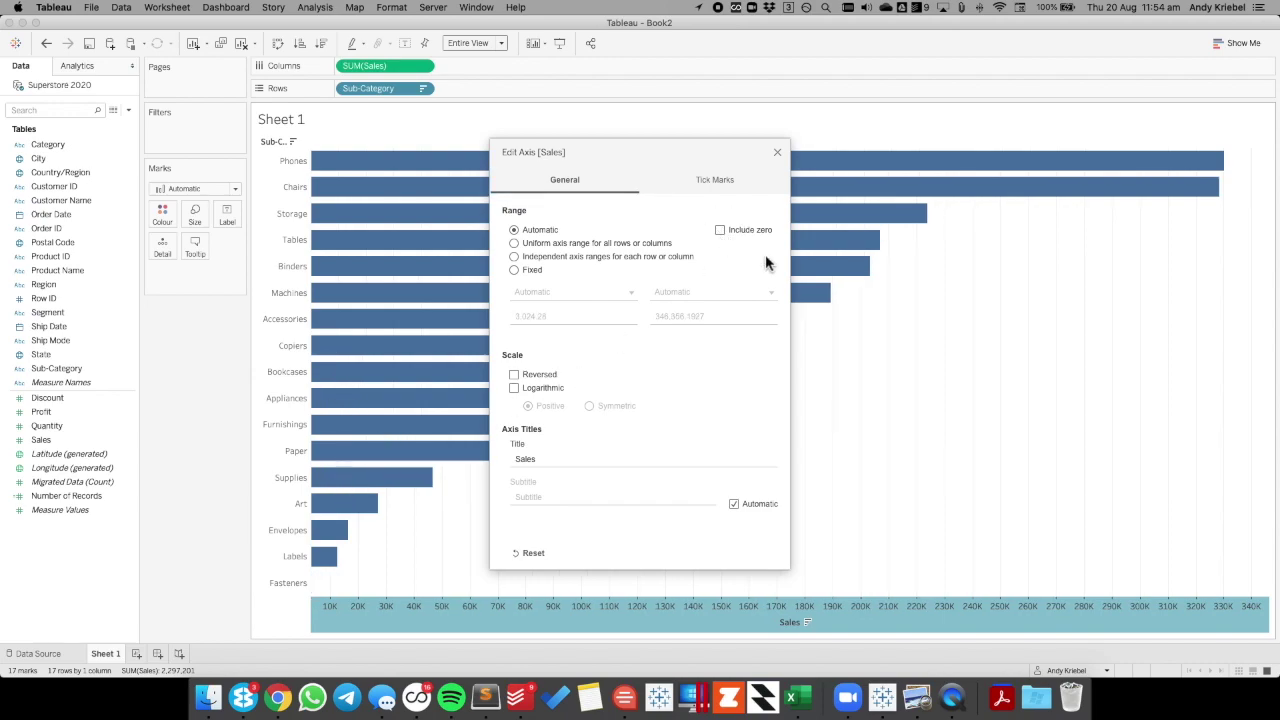
left_click(720, 231)
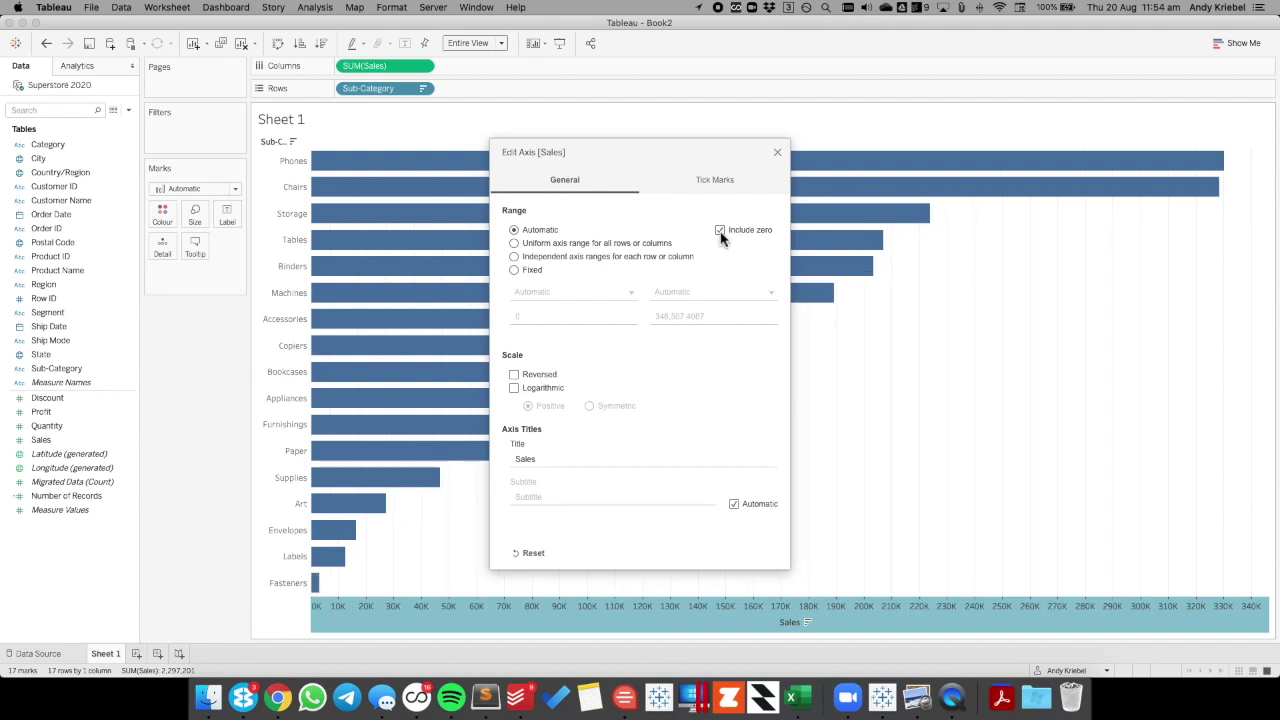
left_click(778, 154)
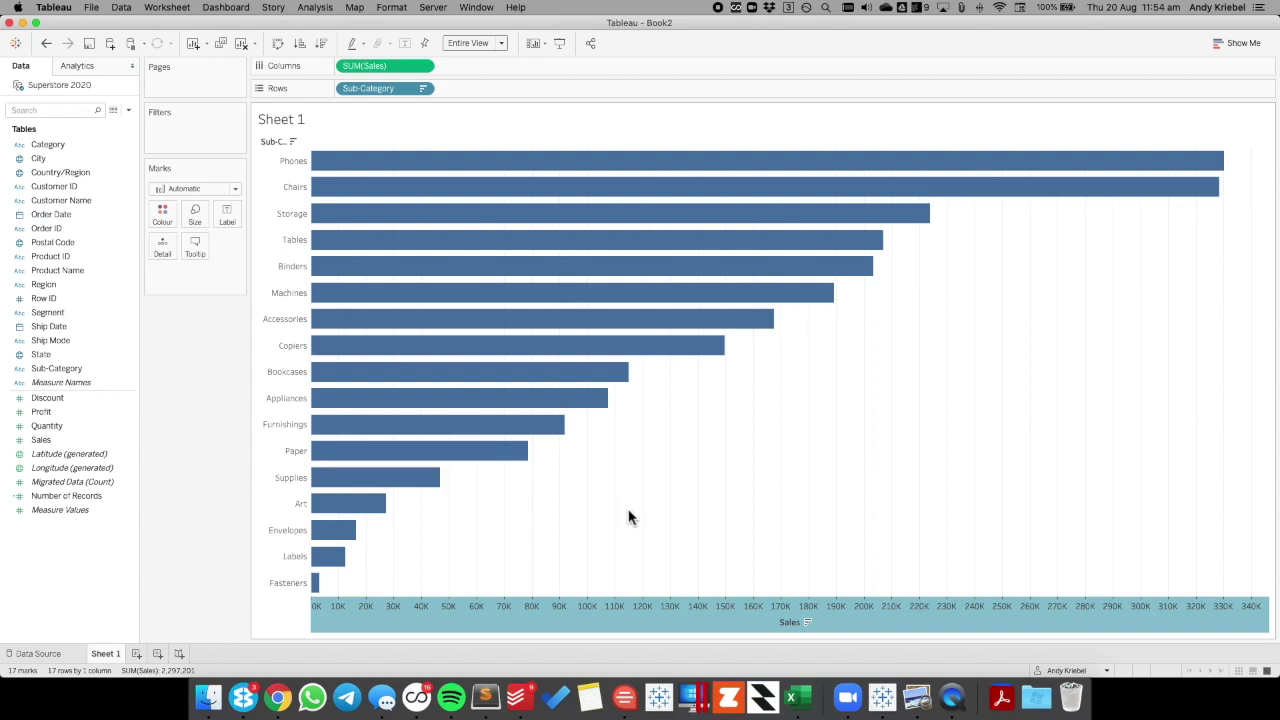
left_click(598, 620)
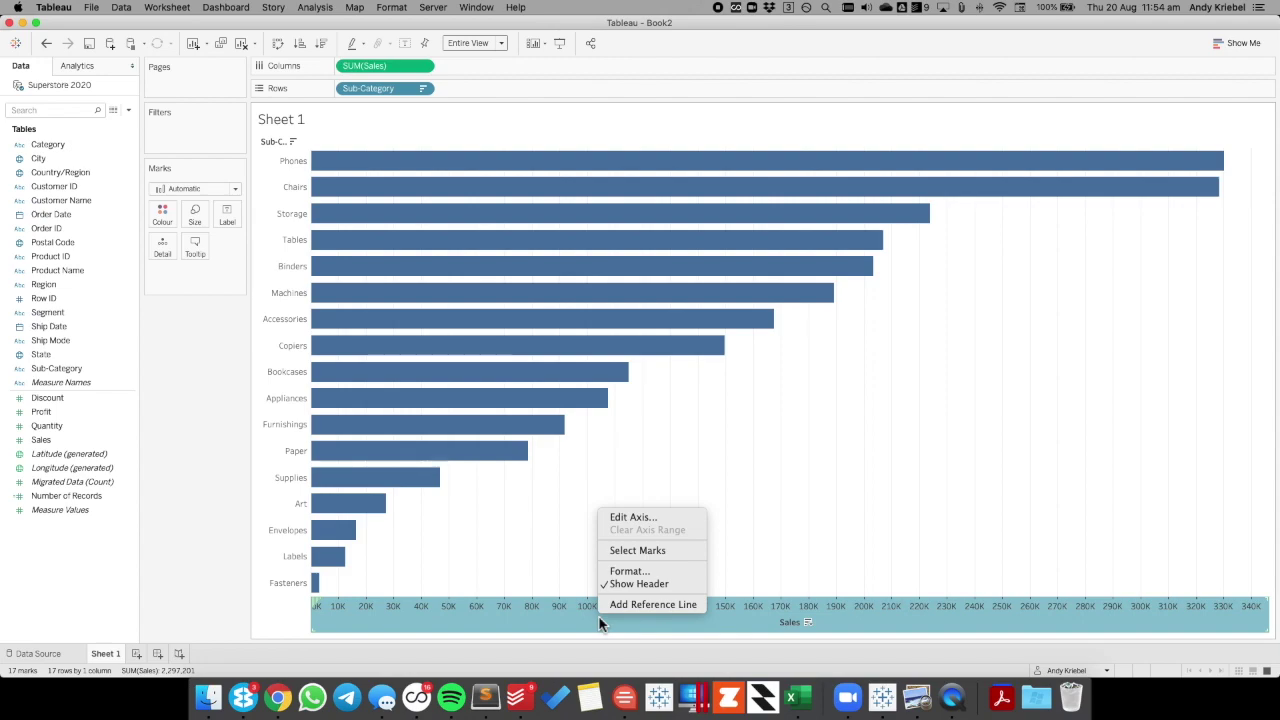
left_click(623, 517)
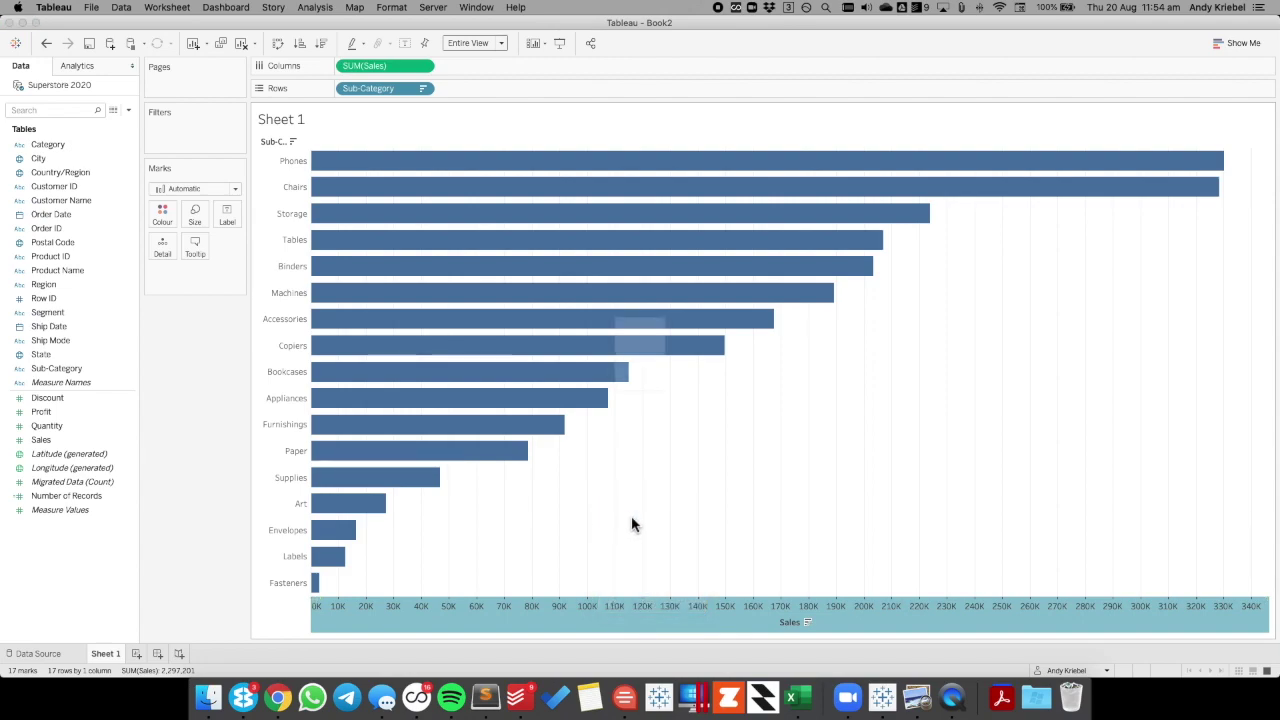
left_click(777, 152)
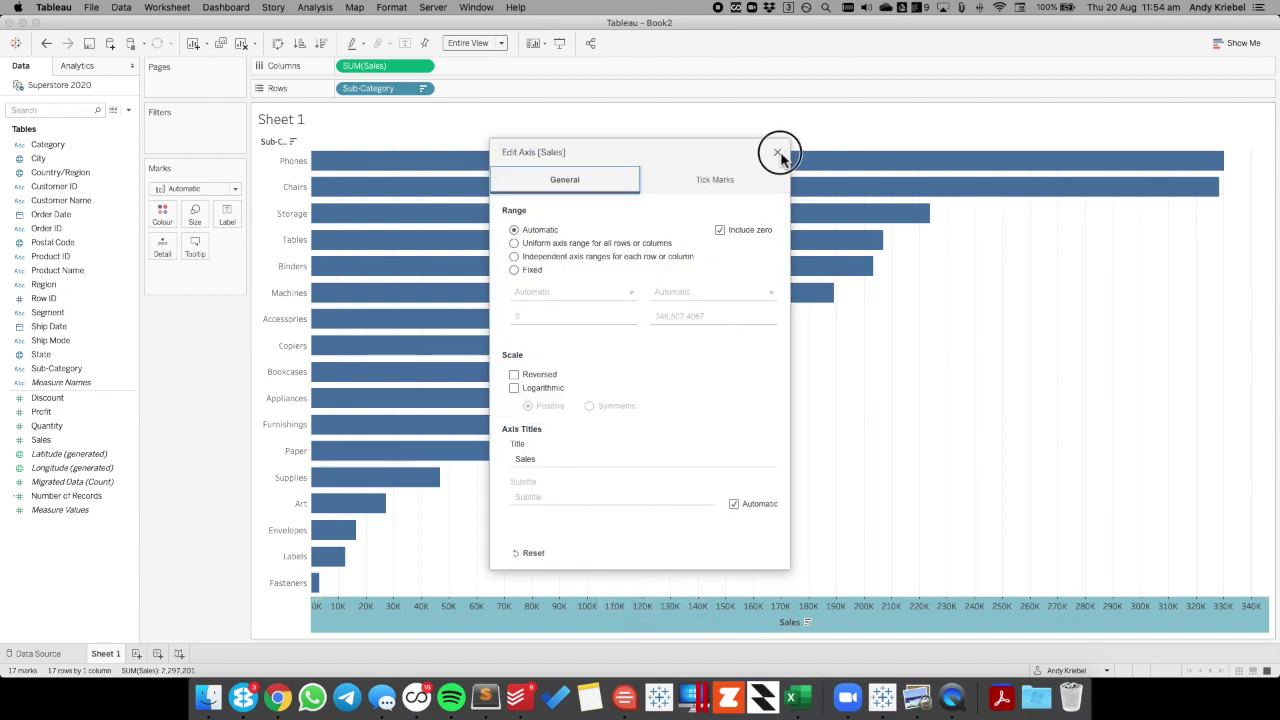
right_click(540, 605)
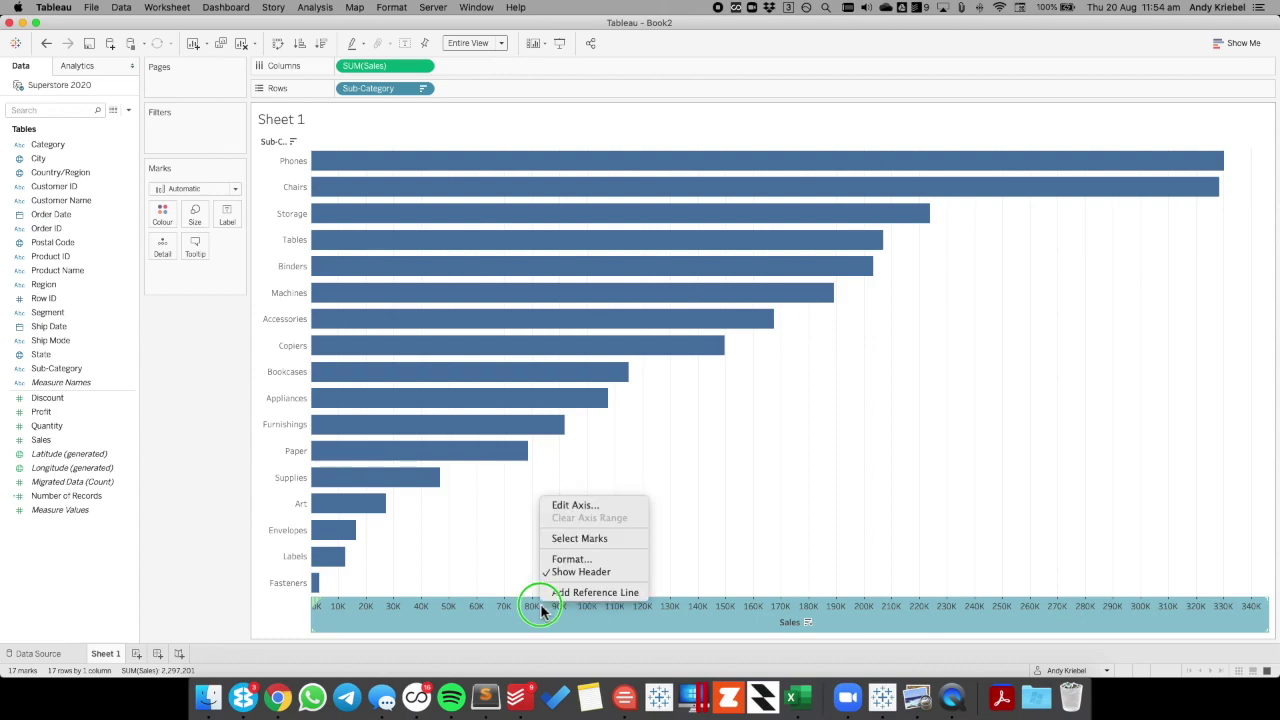
left_click(566, 559)
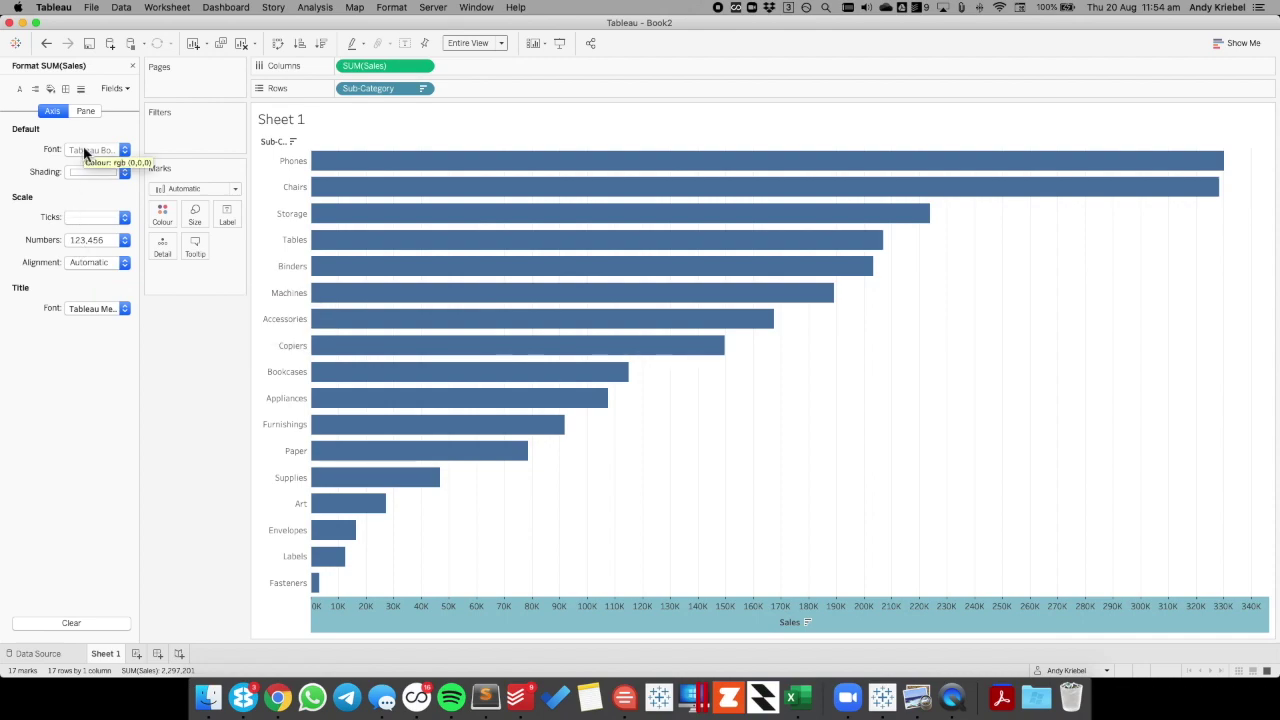
left_click(133, 65)
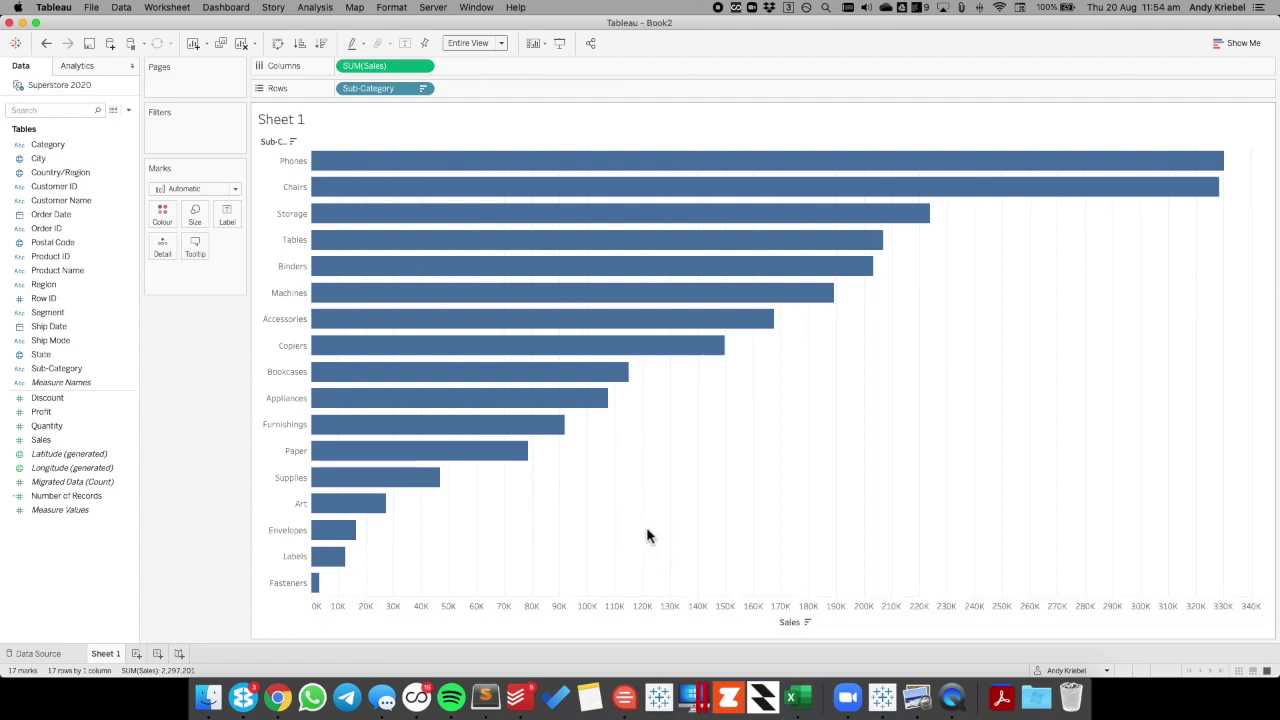
Format the Sales axis numbers as Number (Custom) with 0 decimal places, then switch to Custom.
right_click(642, 626)
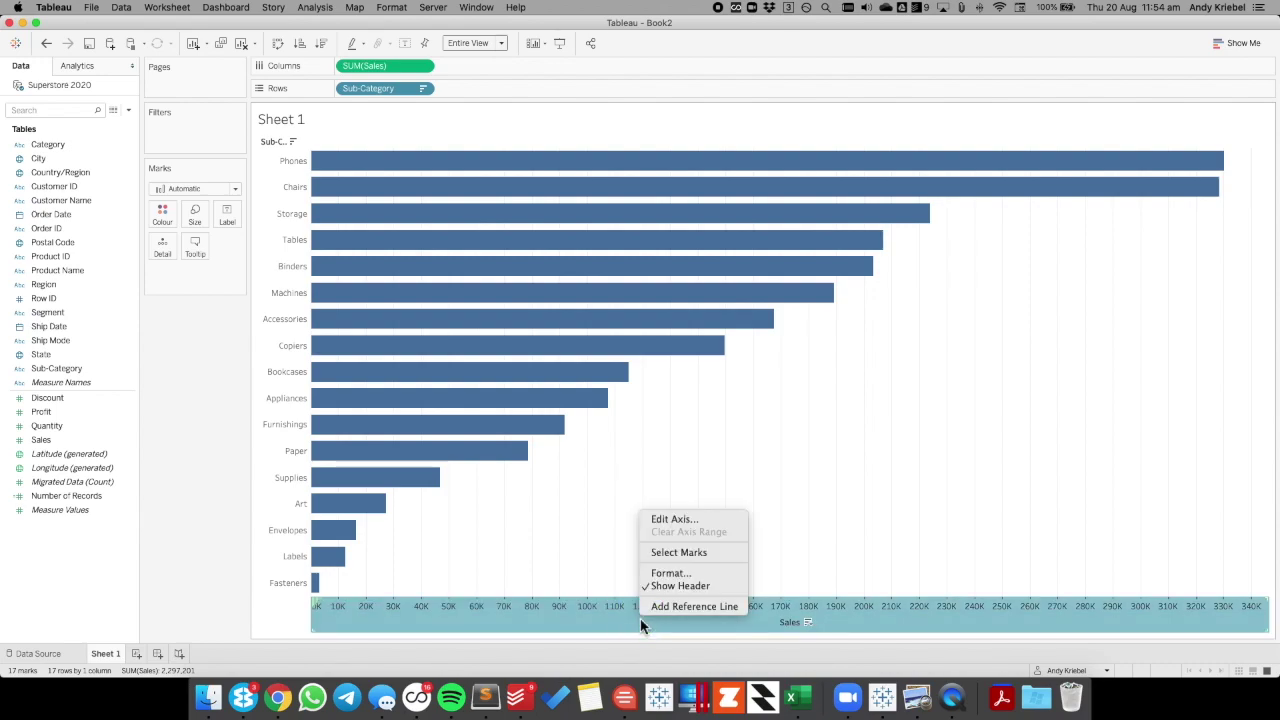
left_click(667, 573)
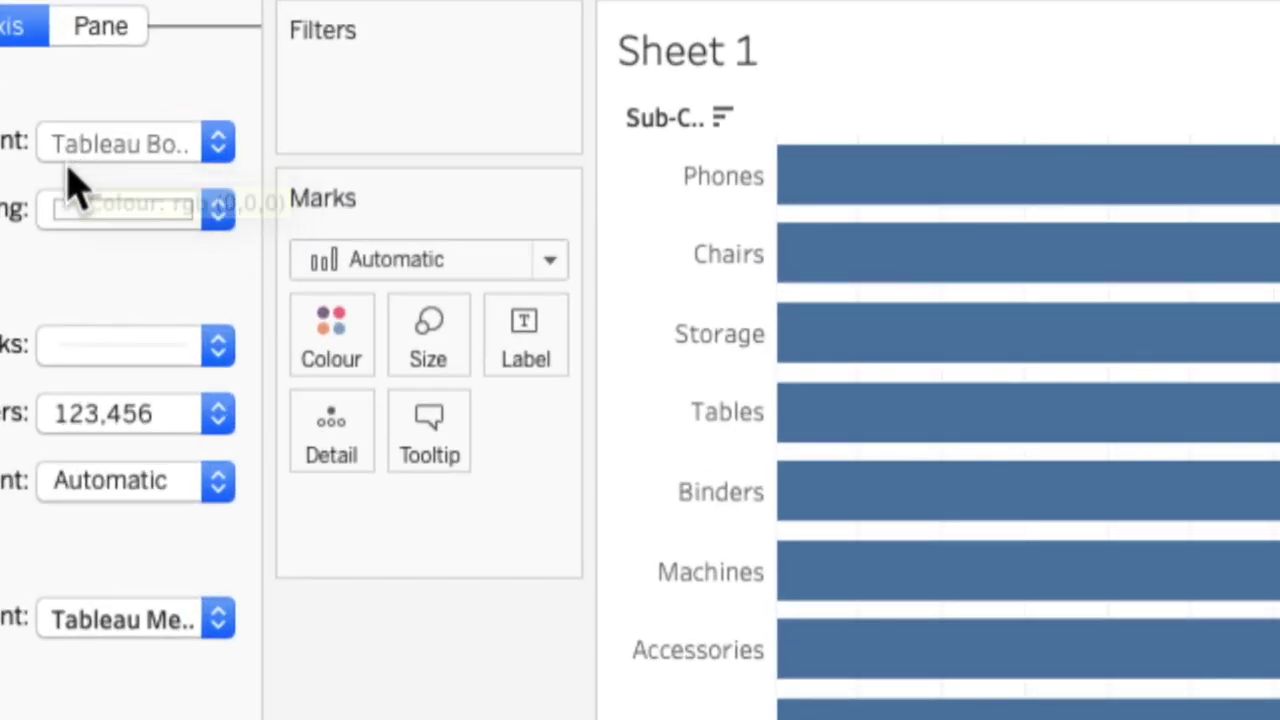
left_click(106, 416)
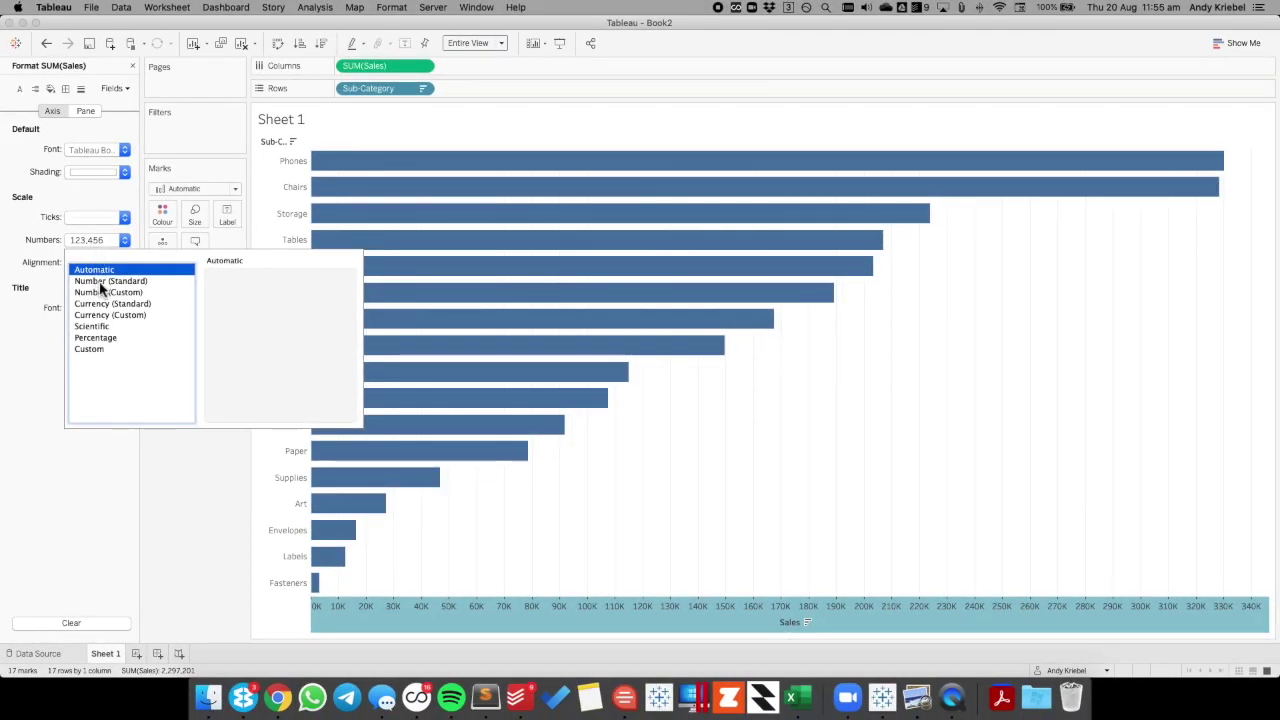
left_click(147, 569)
double_click(246, 294)
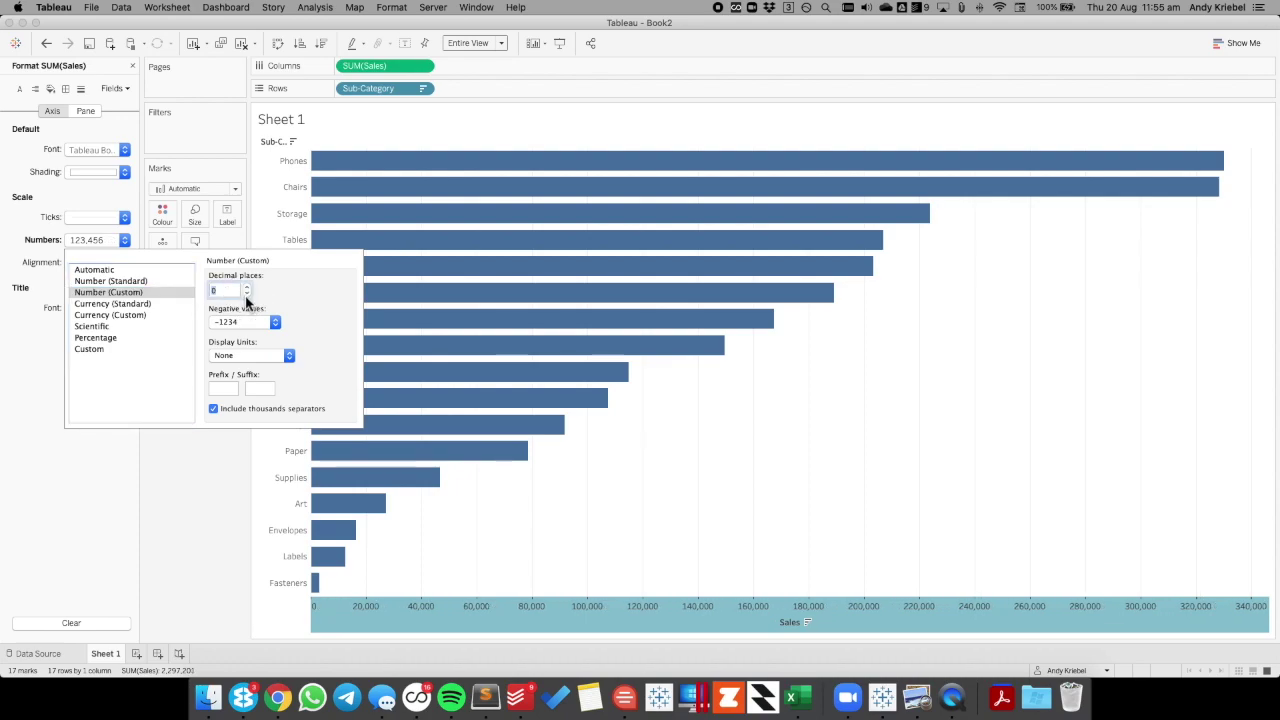
left_click(104, 349)
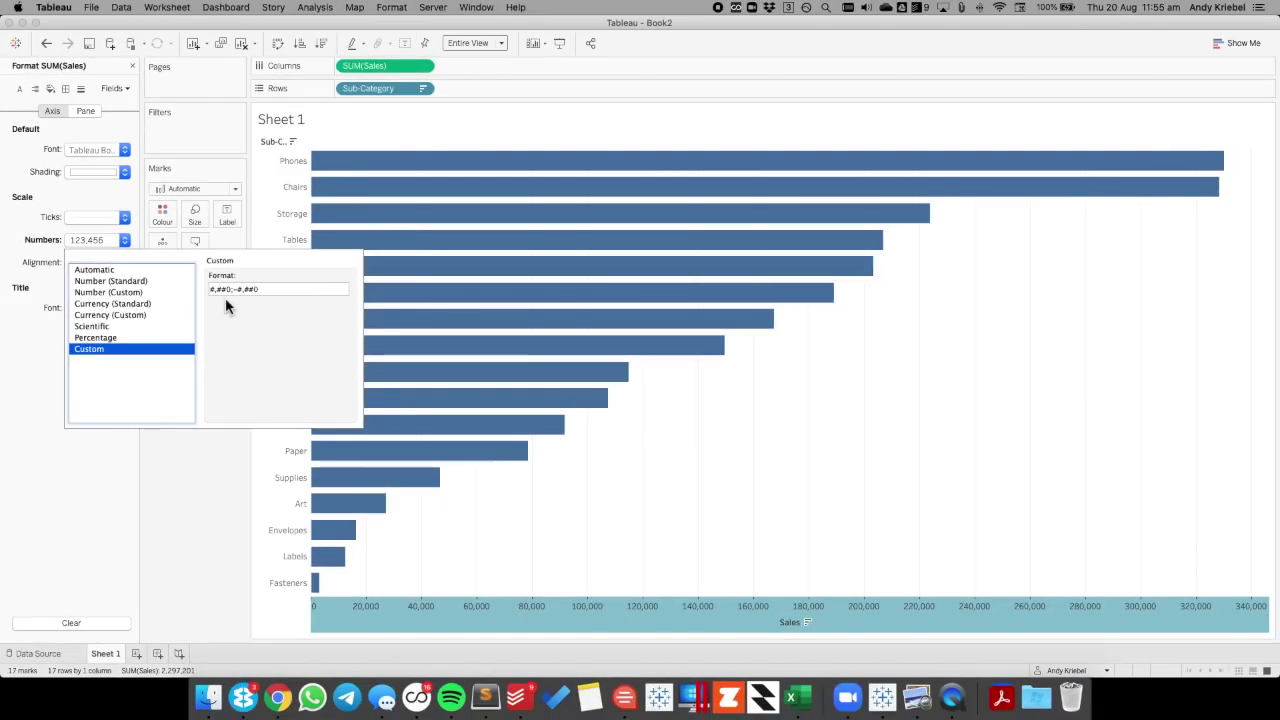
Edit the custom code #,##0;-#,##0 by appending a semicolon to hide zero, and apply it.
left_click(266, 292)
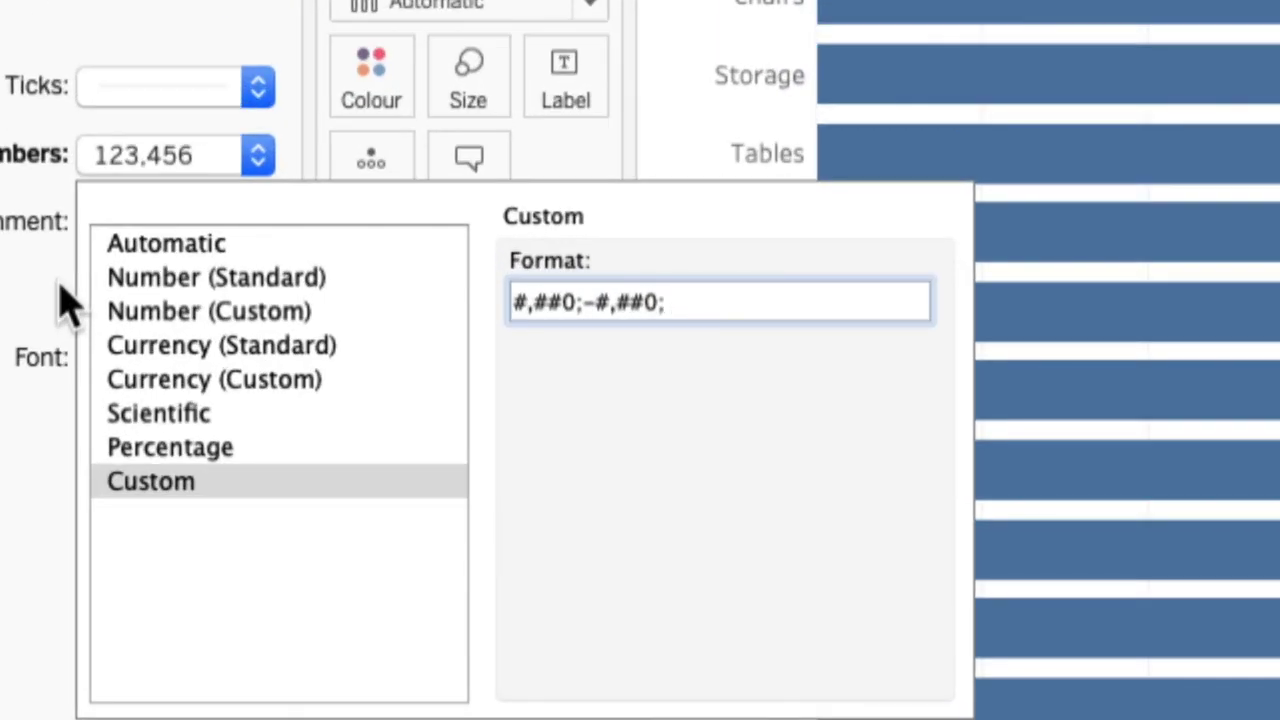
left_click_drag(514, 303, 663, 303)
left_click(705, 303)
key("Return")
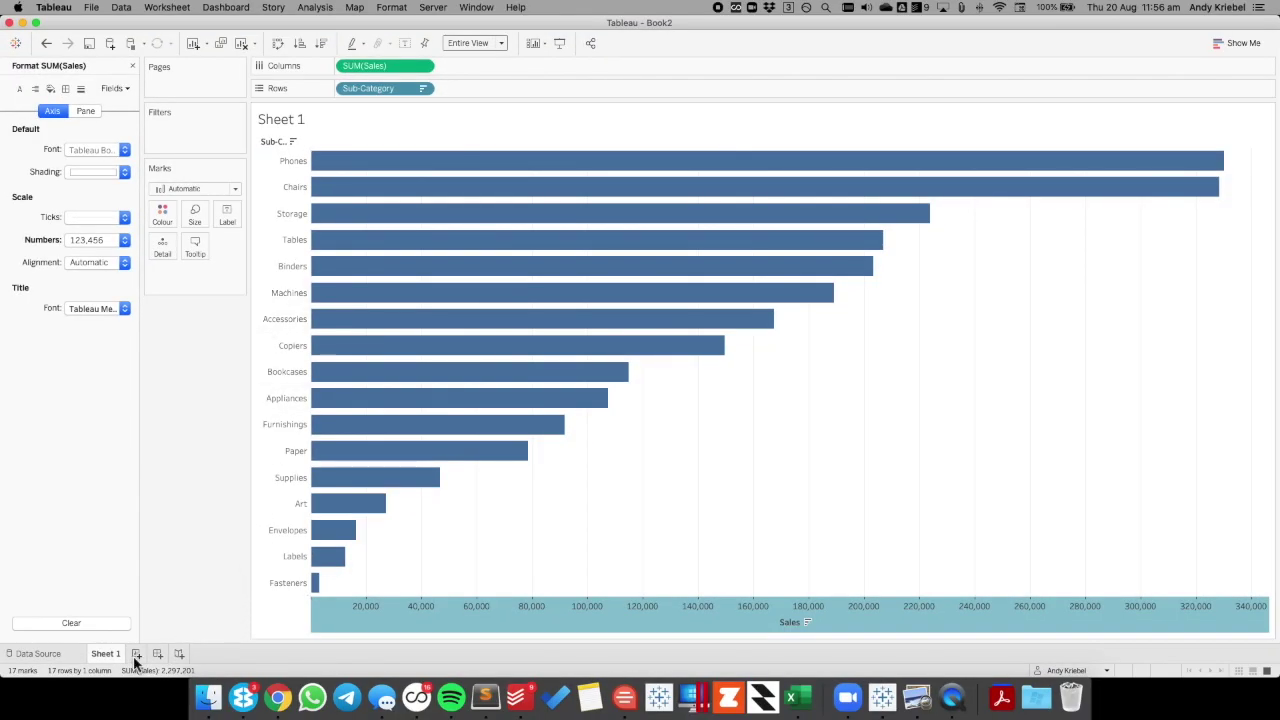
On new Sheet 2, plot SUM(Sales) as a line by discrete QUARTER(Order Date).
left_click(136, 655)
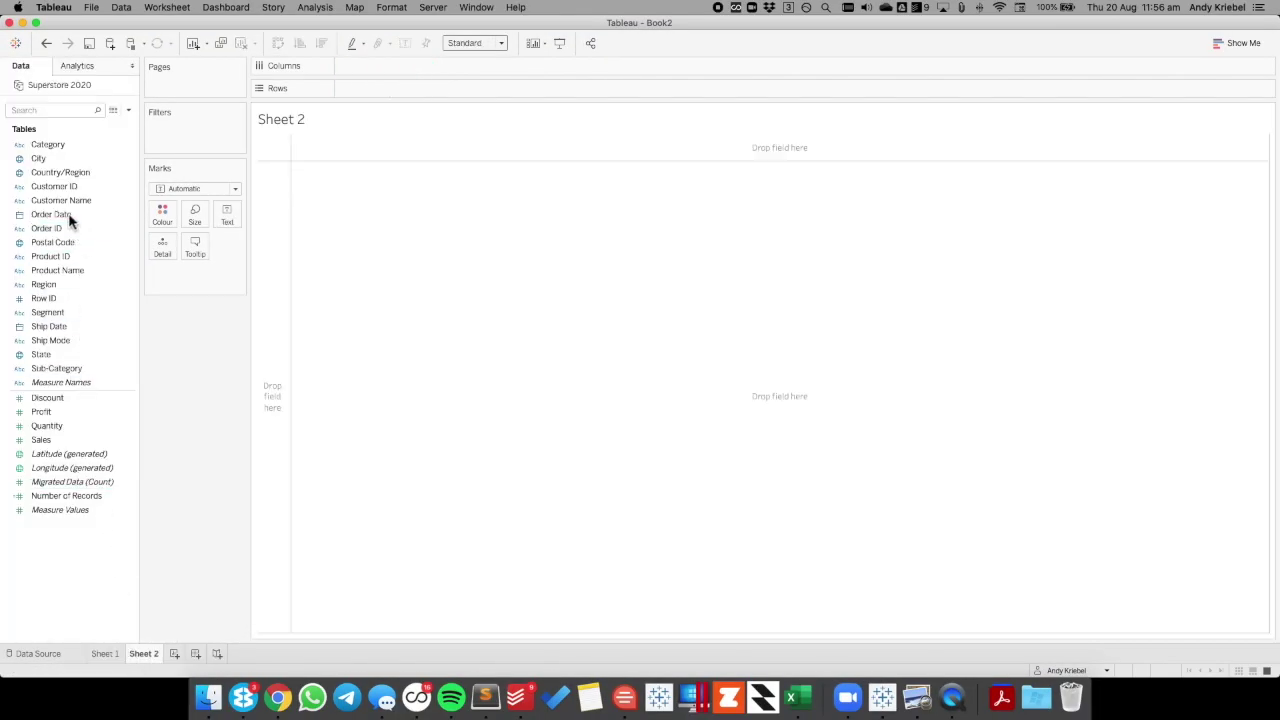
left_click_drag(69, 217, 398, 65)
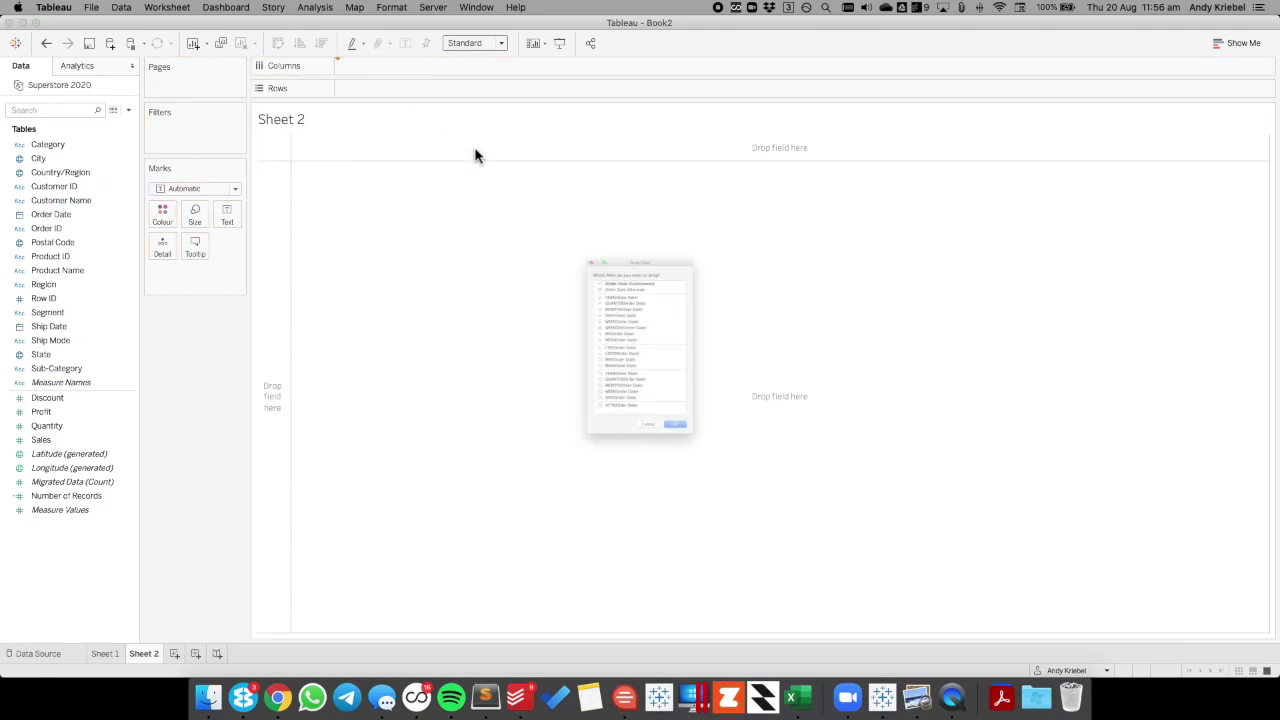
left_click(605, 414)
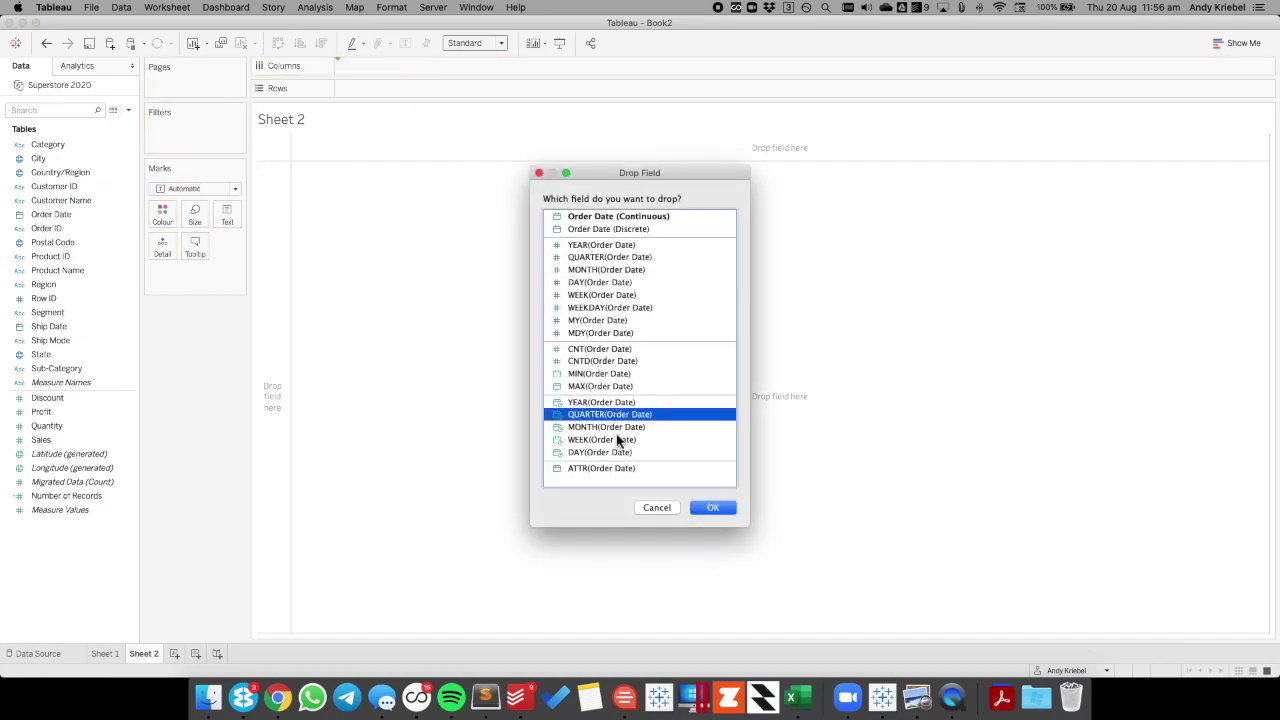
left_click(713, 507)
double_click(42, 440)
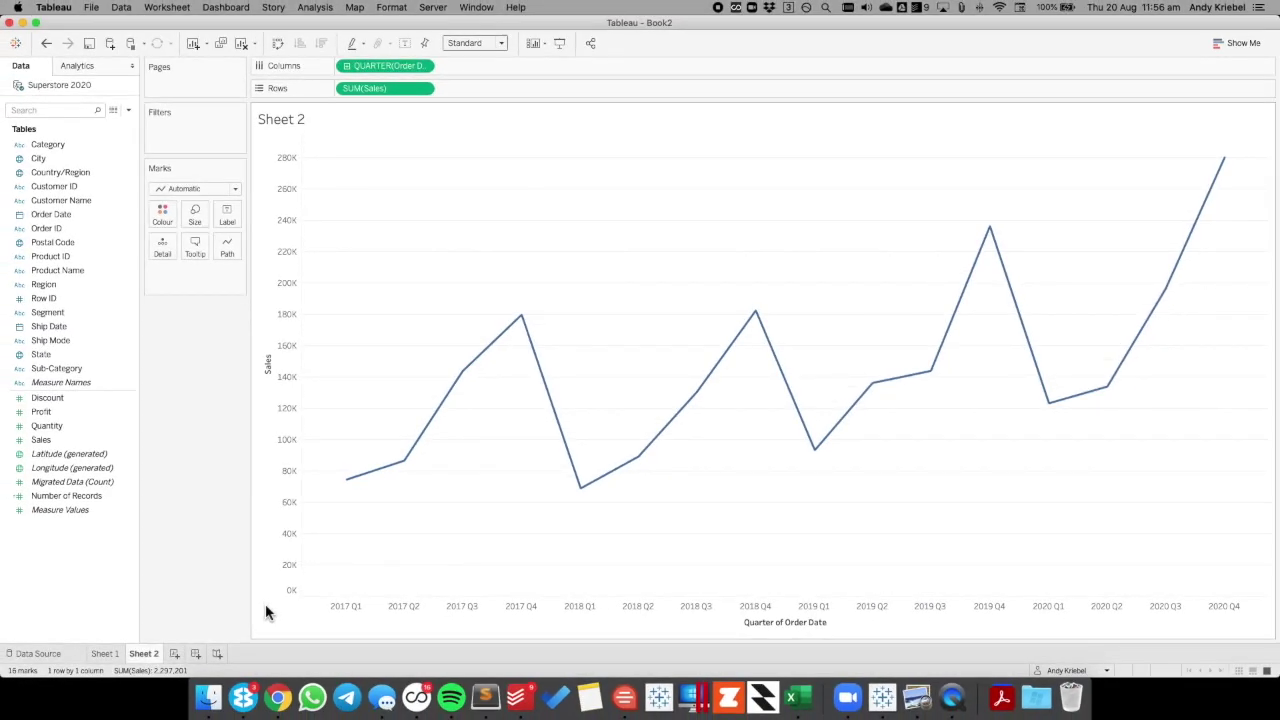
right_click(283, 503)
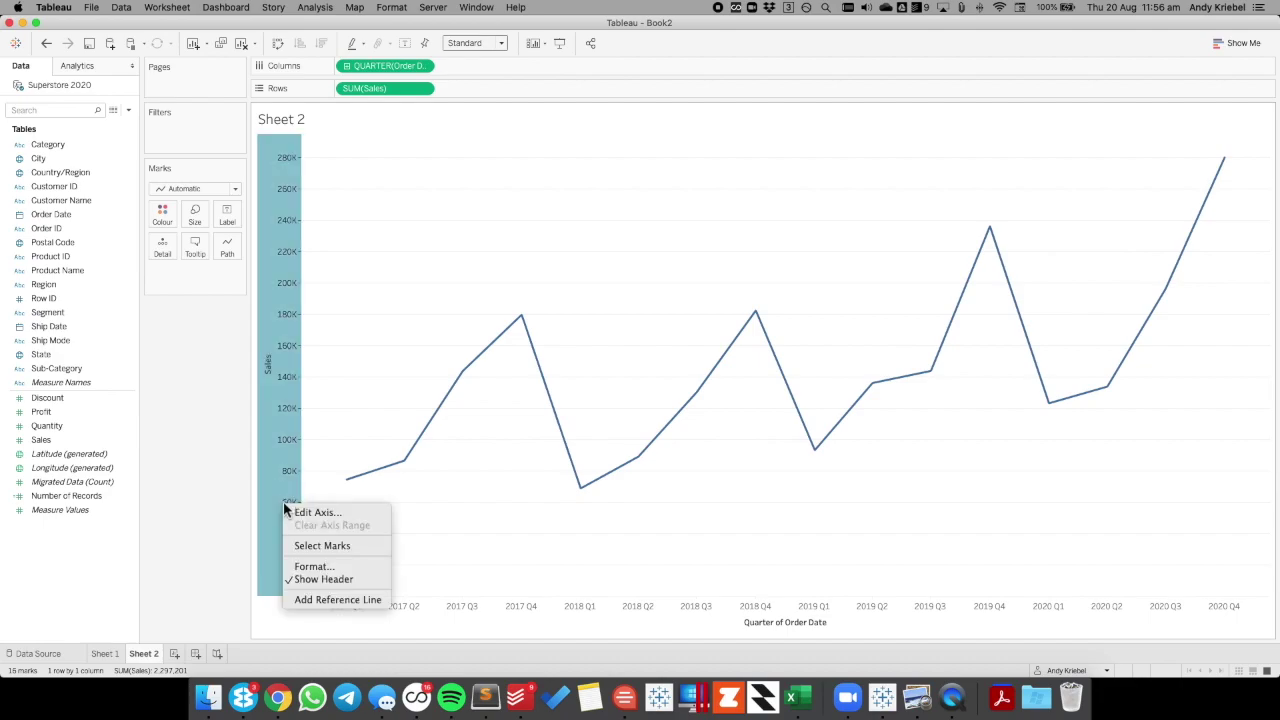
Set the line chart's Sales axis to Number (Custom) and reduce the decimal places.
left_click(312, 566)
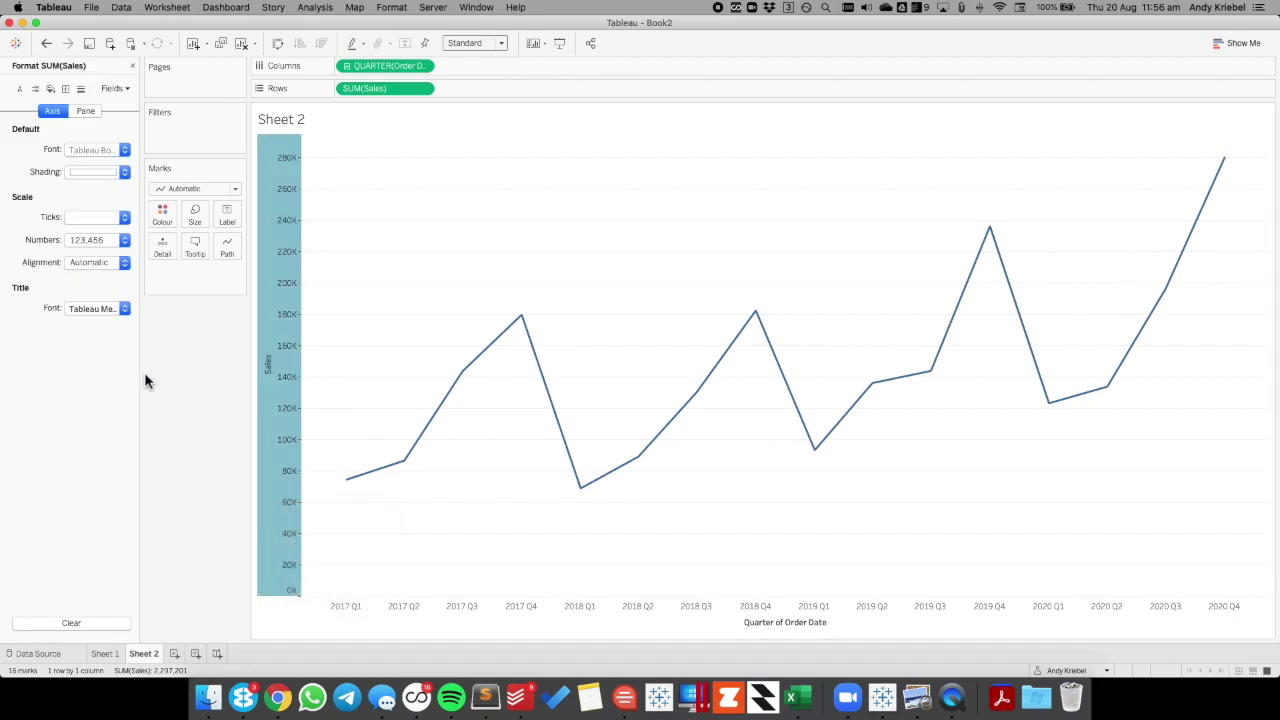
left_click(82, 241)
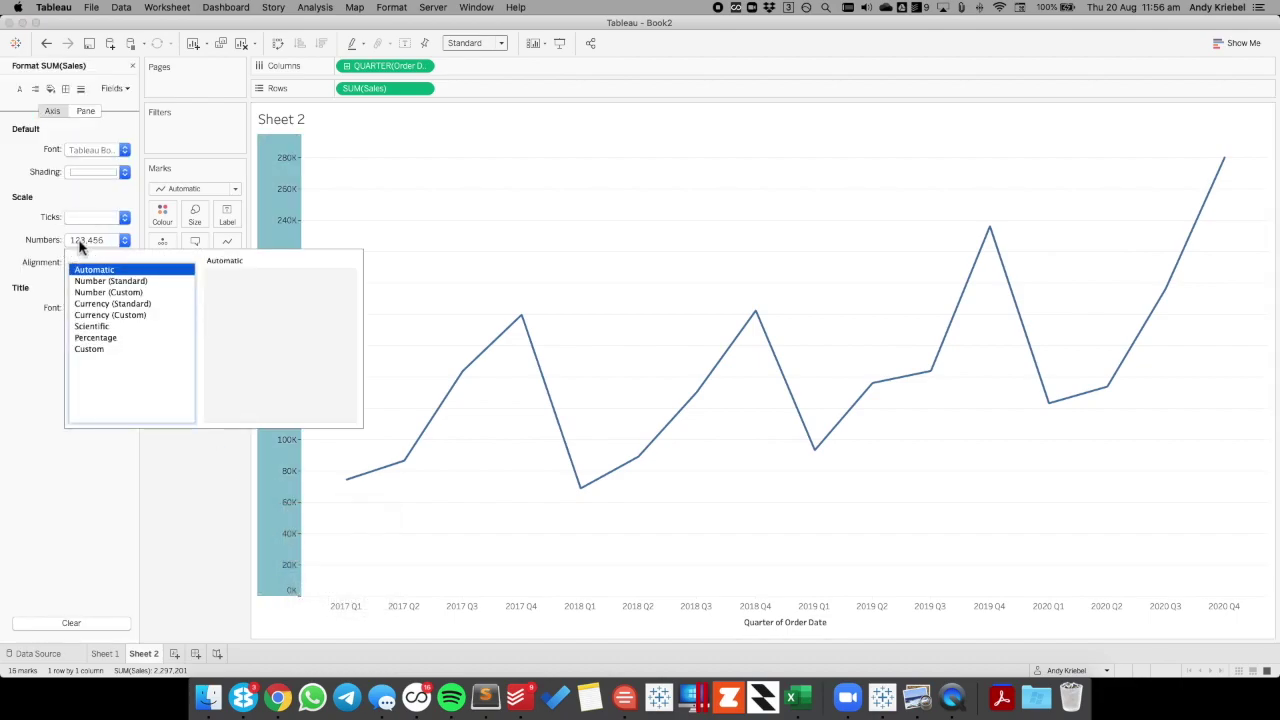
left_click(106, 292)
left_click(247, 295)
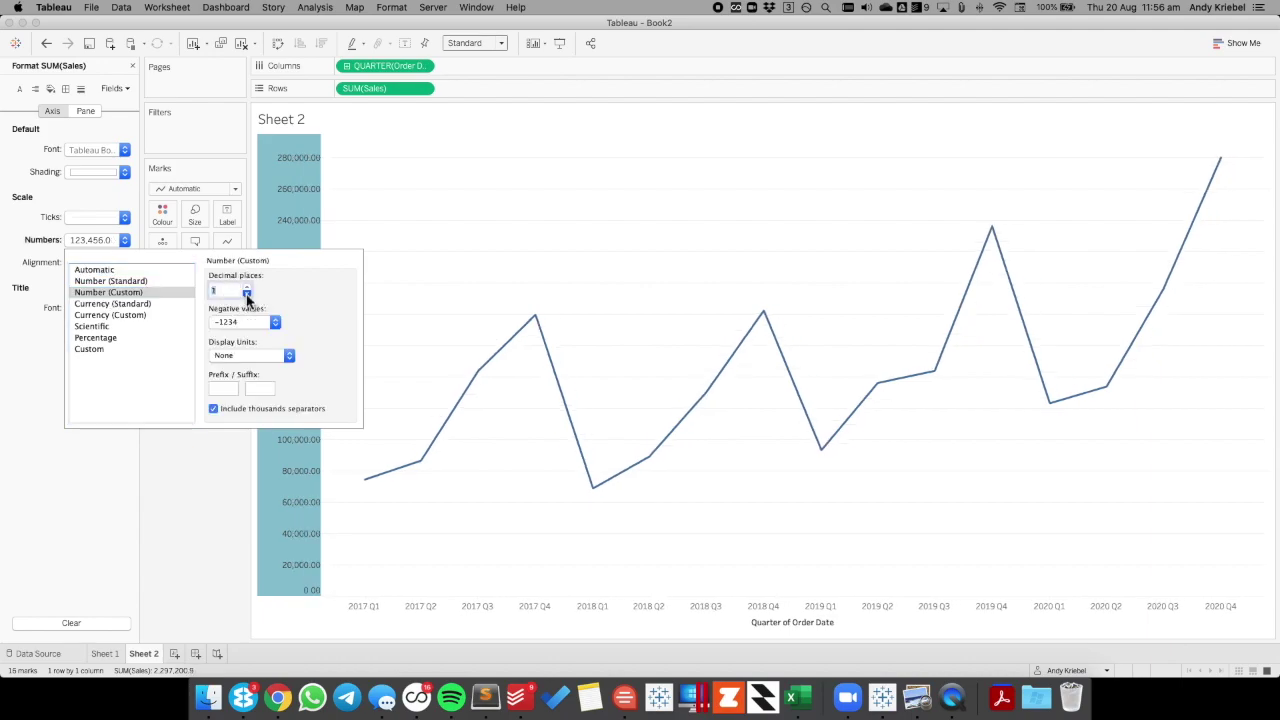
left_click(247, 295)
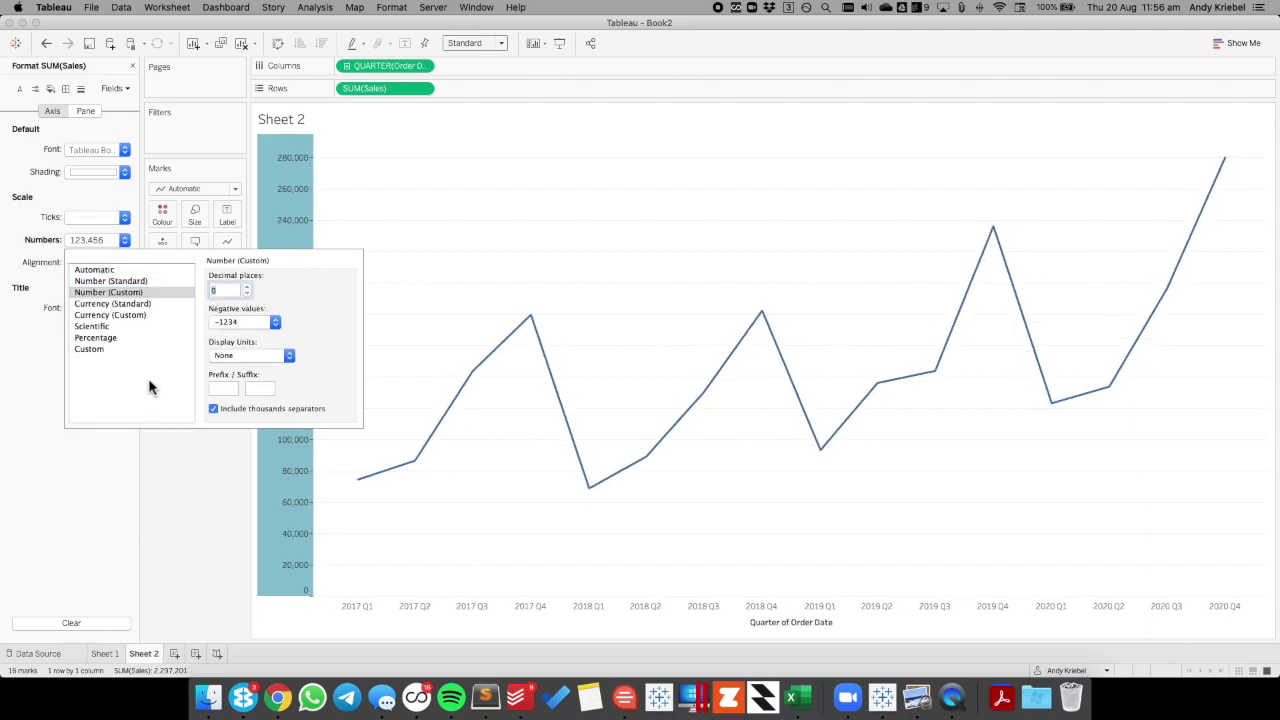
Append a semicolon to the Custom format code to hide the zero label, and apply it.
left_click(104, 350)
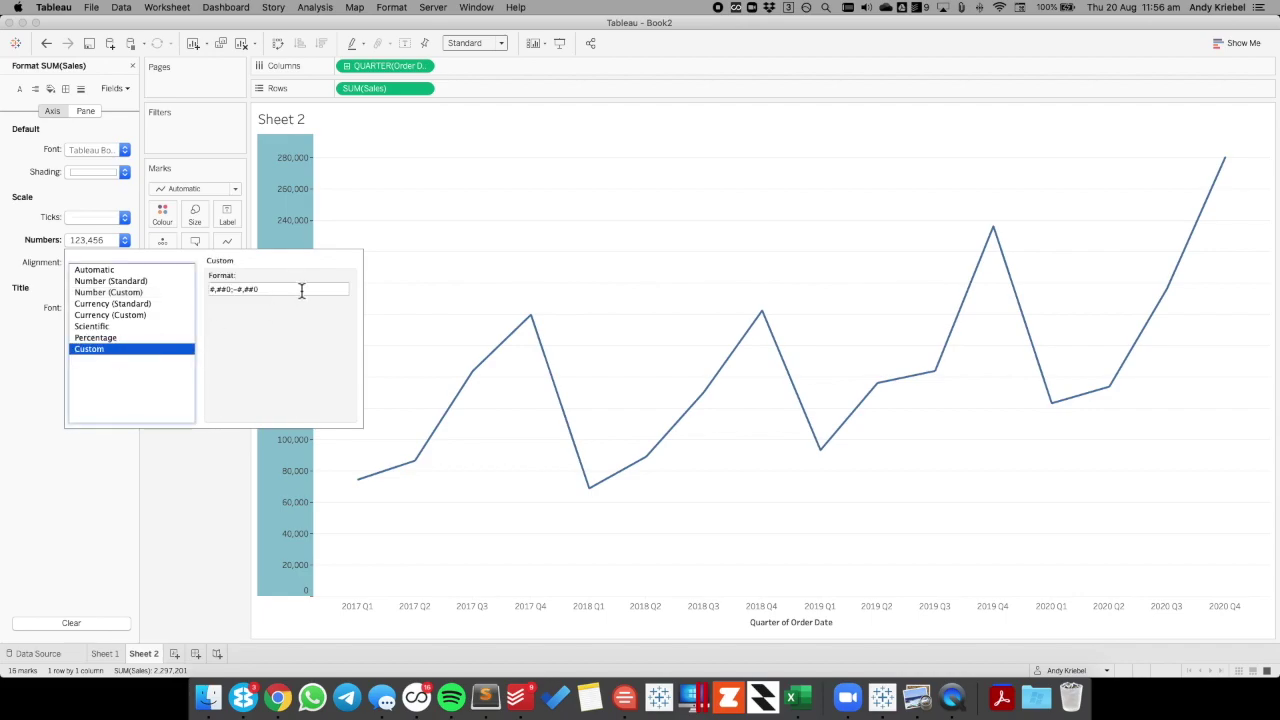
left_click(293, 291)
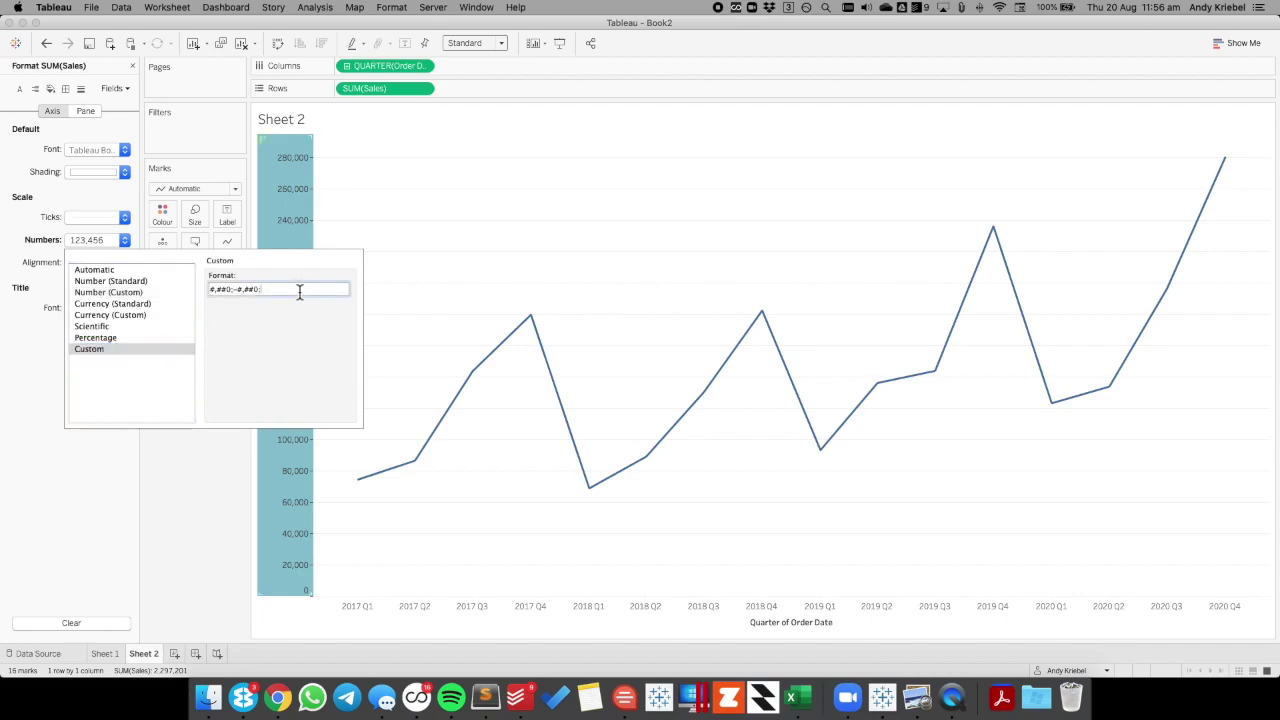
type(";")
left_click(212, 512)
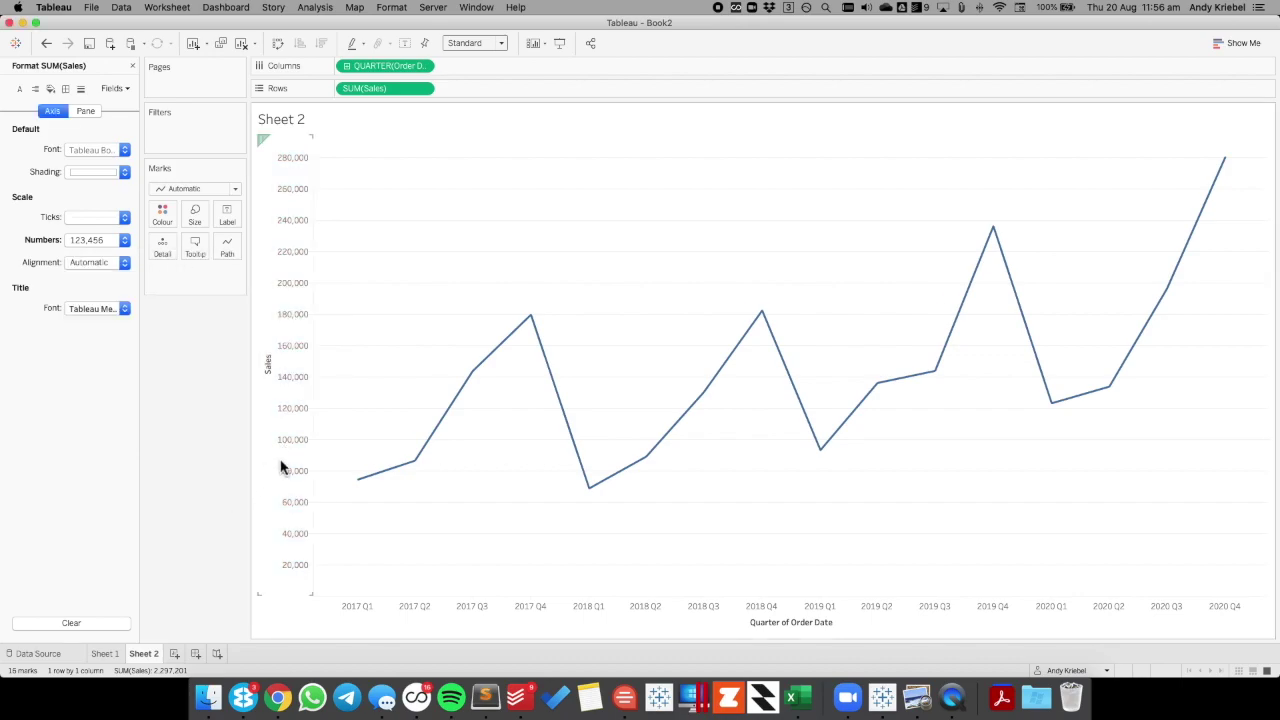
left_click(88, 238)
Set the Sales axis to Number (Custom), 0 decimals, with Display Units Thousands (K).
left_click(104, 293)
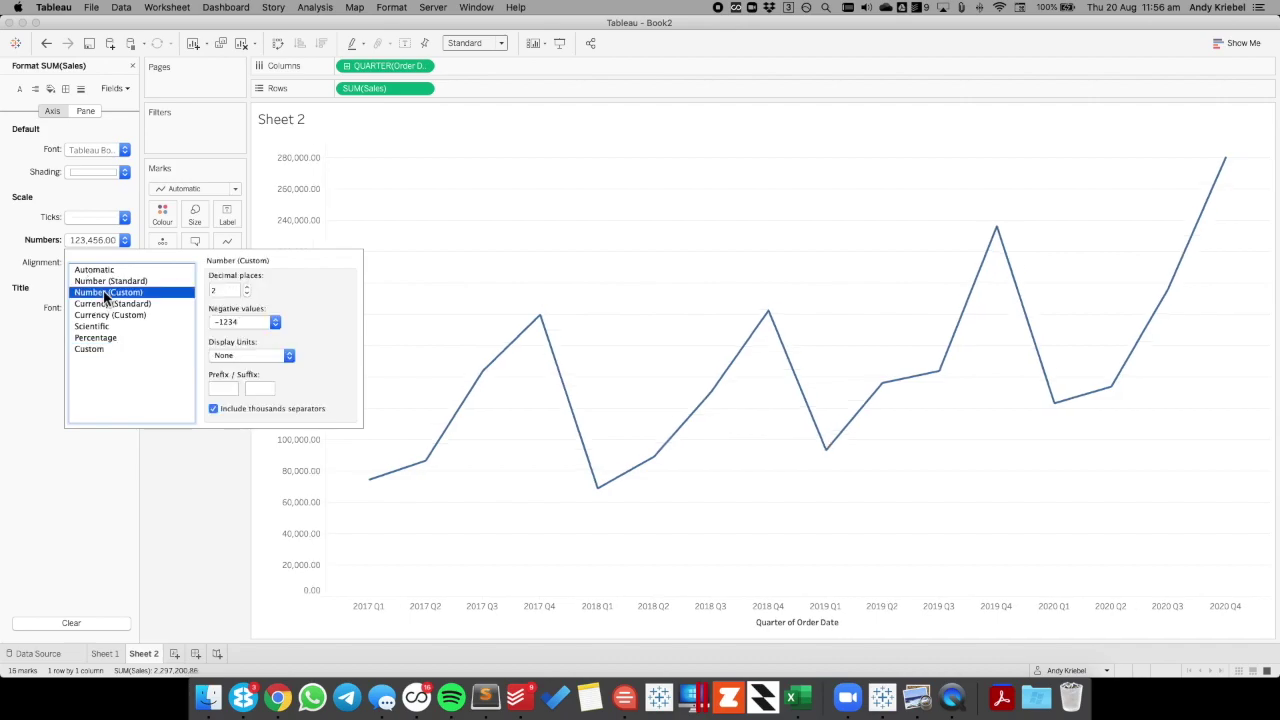
left_click(247, 294)
left_click(247, 294)
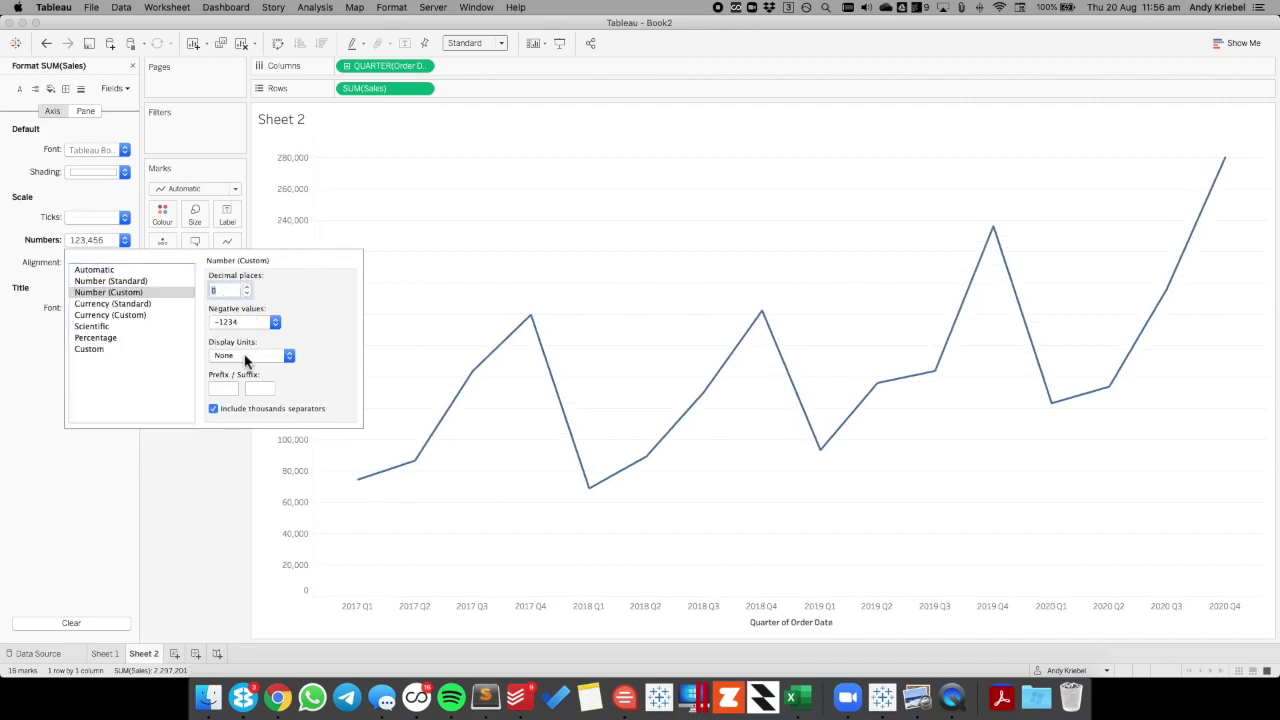
left_click(247, 358)
left_click(240, 368)
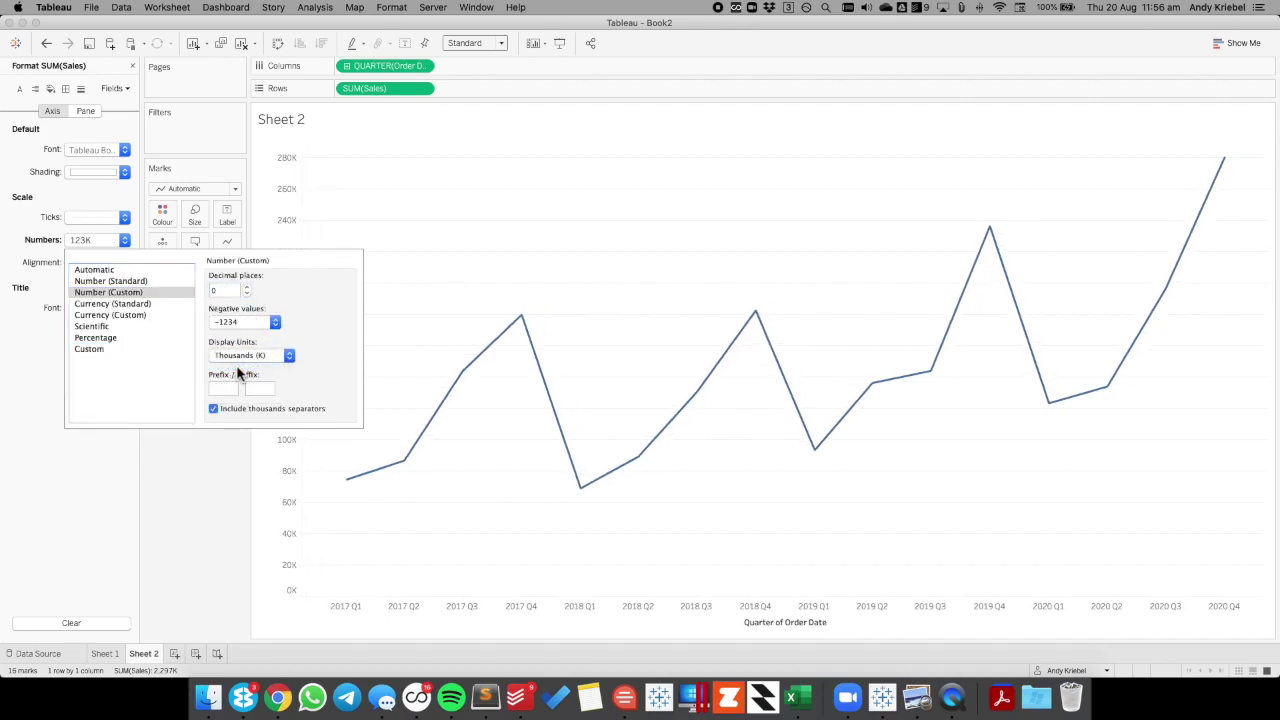
Append a semicolon to the code, giving #,##0,K;-#,##0,K;, and apply it.
left_click(92, 350)
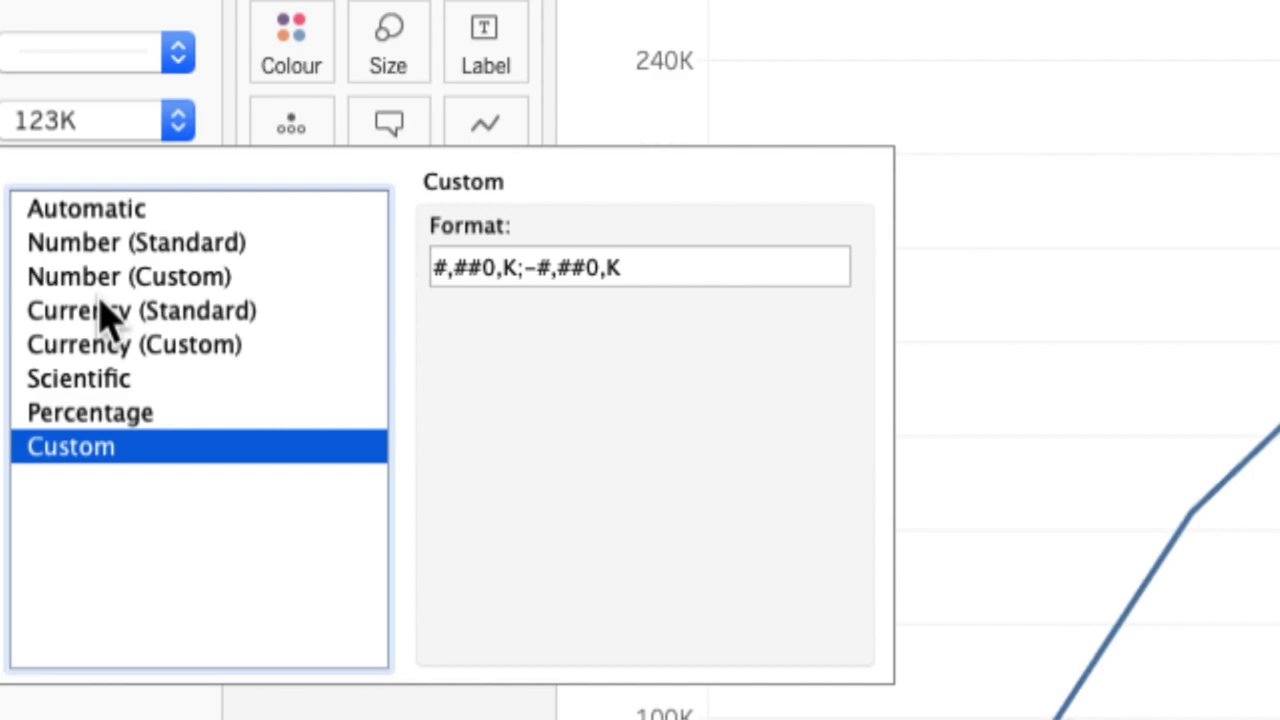
left_click(628, 270)
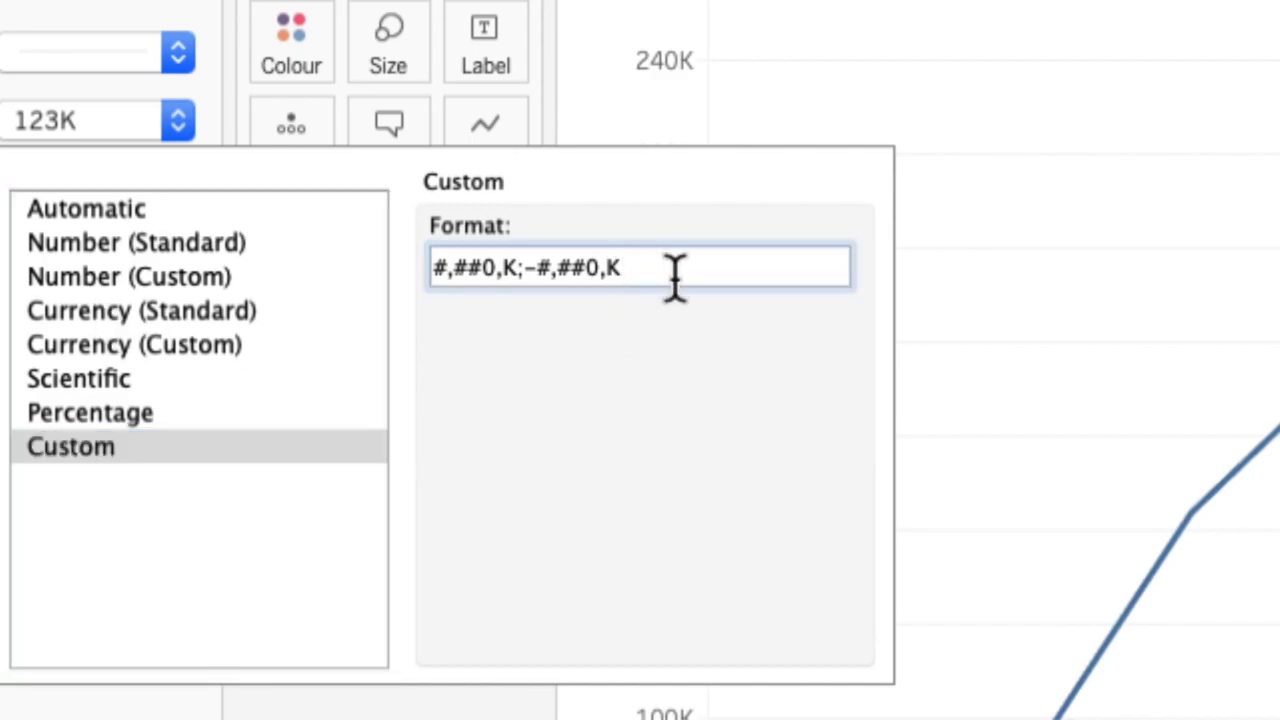
type(";")
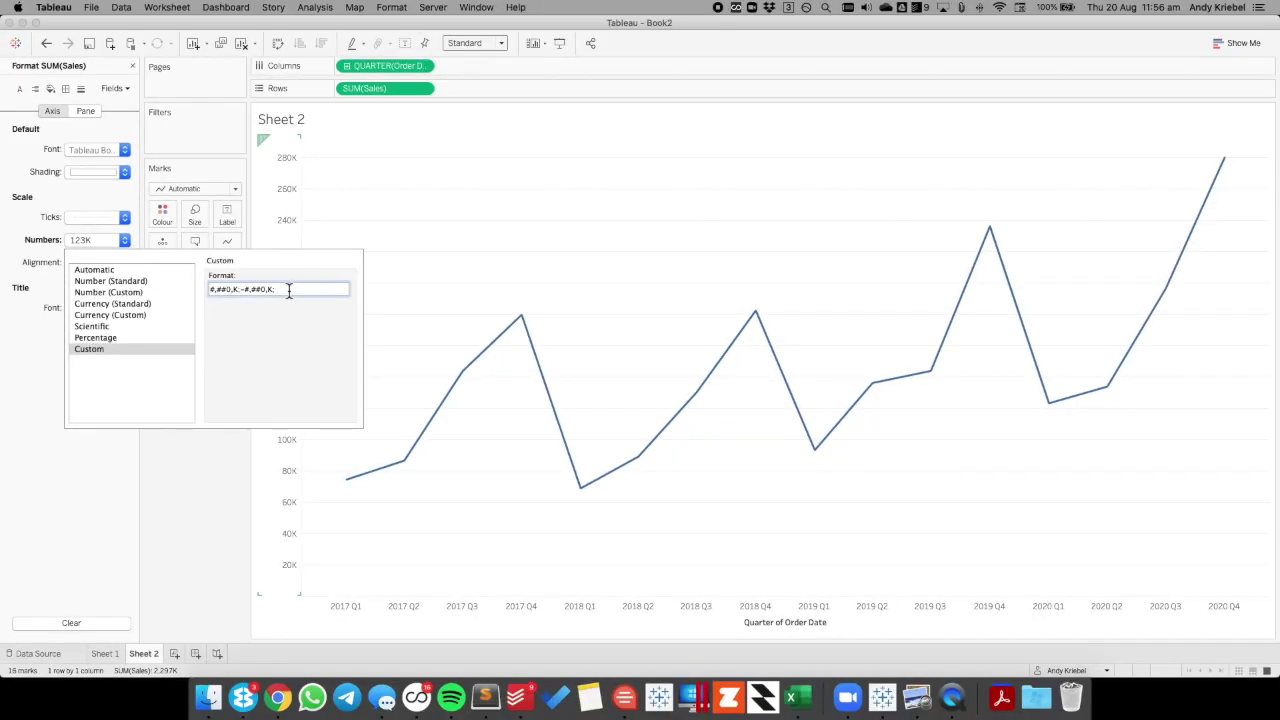
left_click(412, 301)
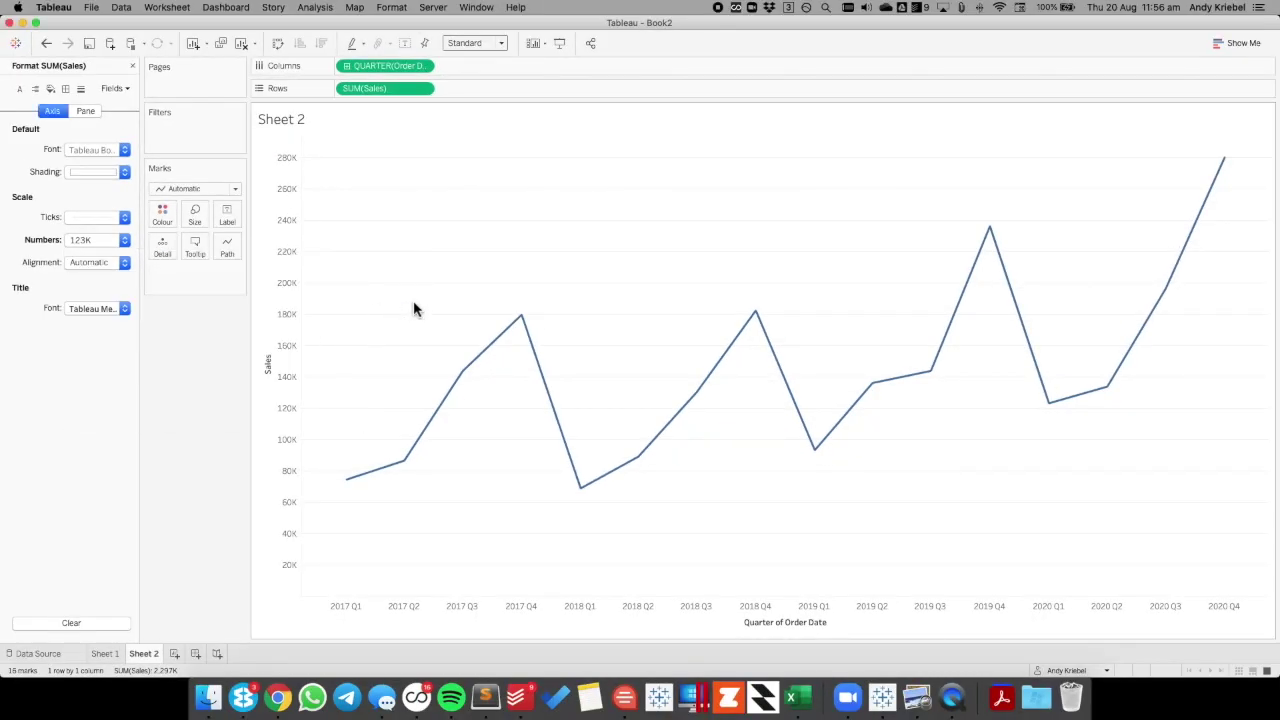